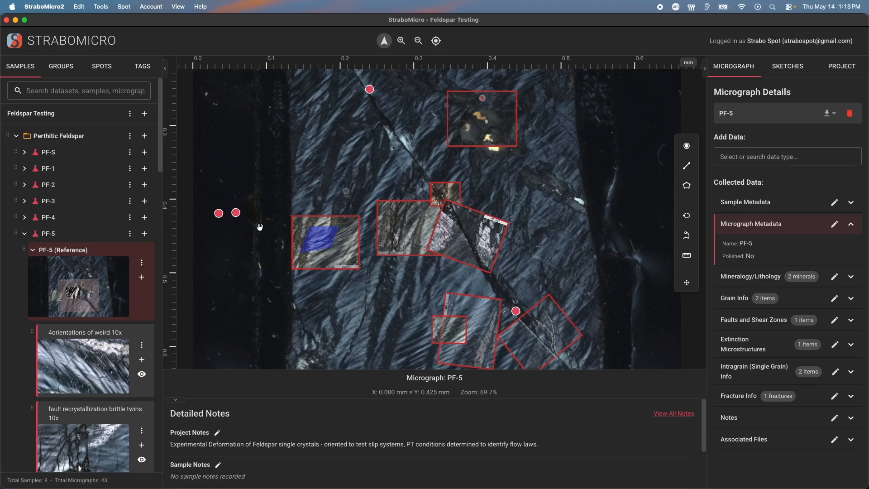
Open the twin offset 10x micrograph from its outline on the PF-5 reference image, then return to PF-5
{"action": "left_click_drag", "start_coordinate": [335, 150], "coordinate": [333, 111]}
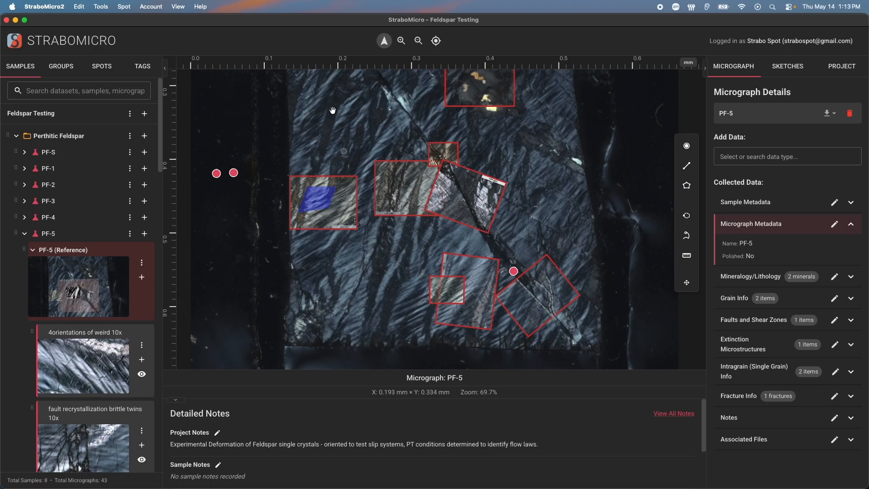
{"action": "left_click", "coordinate": [450, 195]}
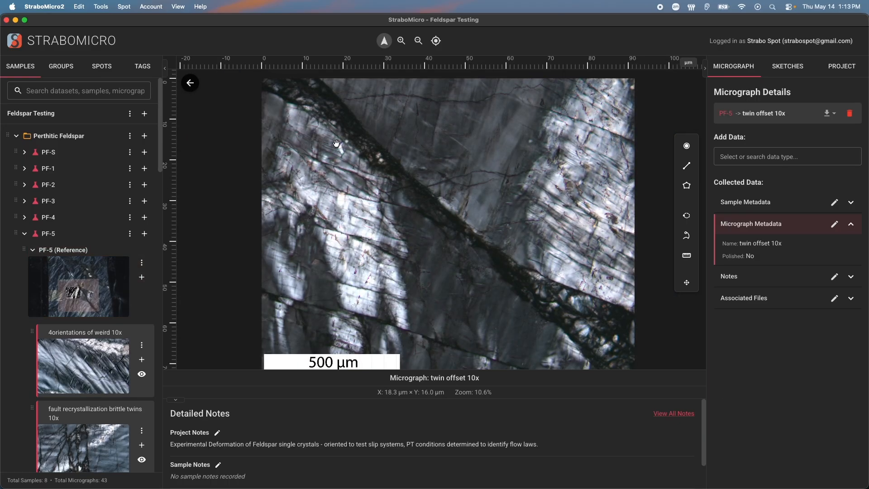
{"action": "left_click", "coordinate": [190, 83]}
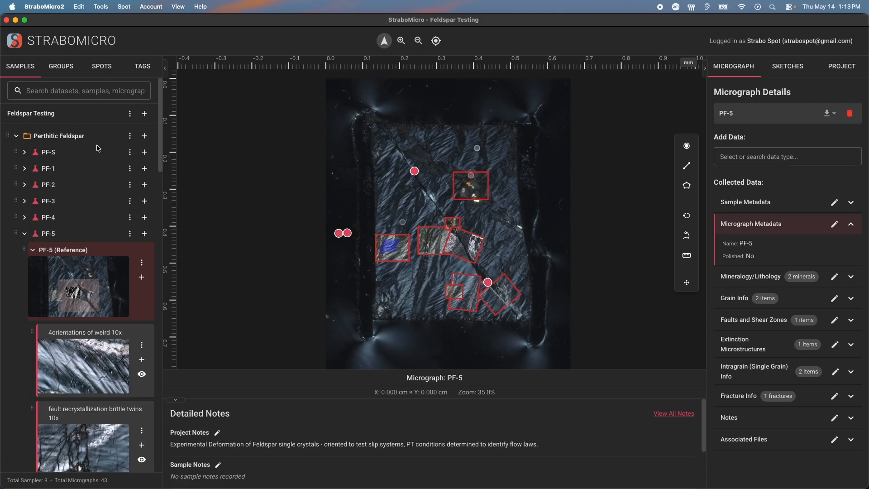
Collapse the samples and datasets in the sample tree, then expand the Perthitic Feldspar dataset again
{"action": "left_click", "coordinate": [25, 234]}
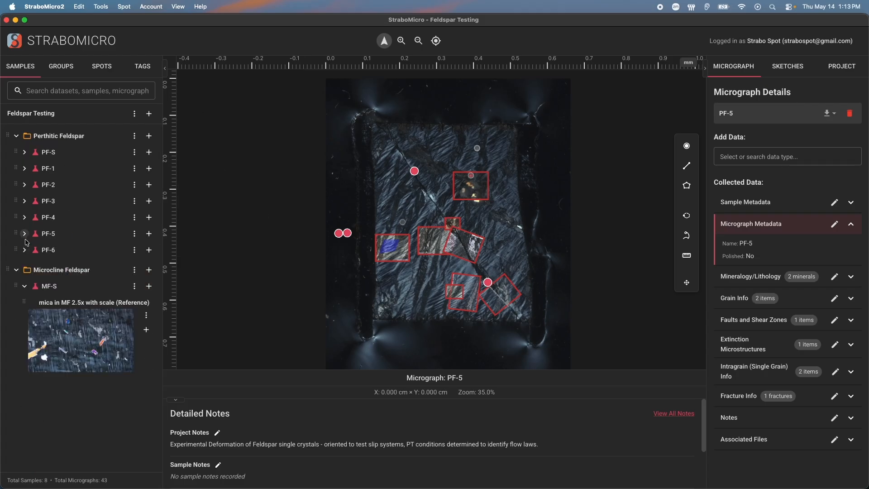
{"action": "left_click", "coordinate": [22, 289]}
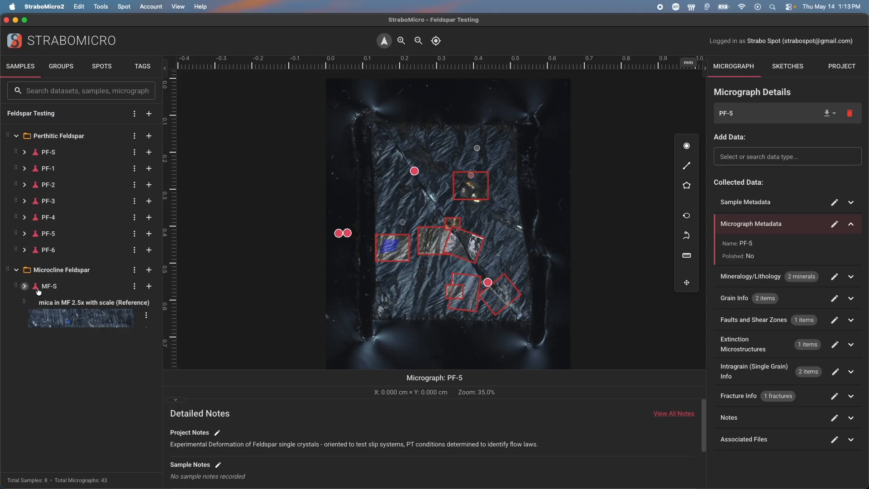
{"action": "left_click", "coordinate": [16, 137]}
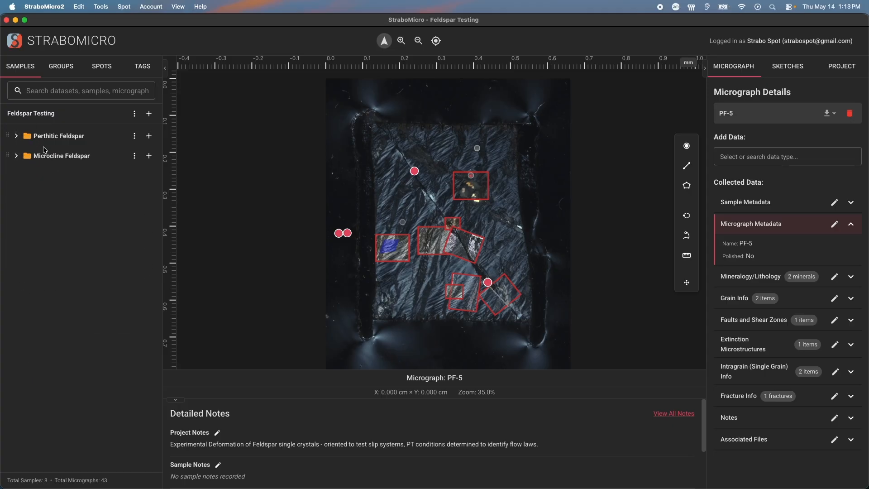
{"action": "left_click", "coordinate": [35, 137]}
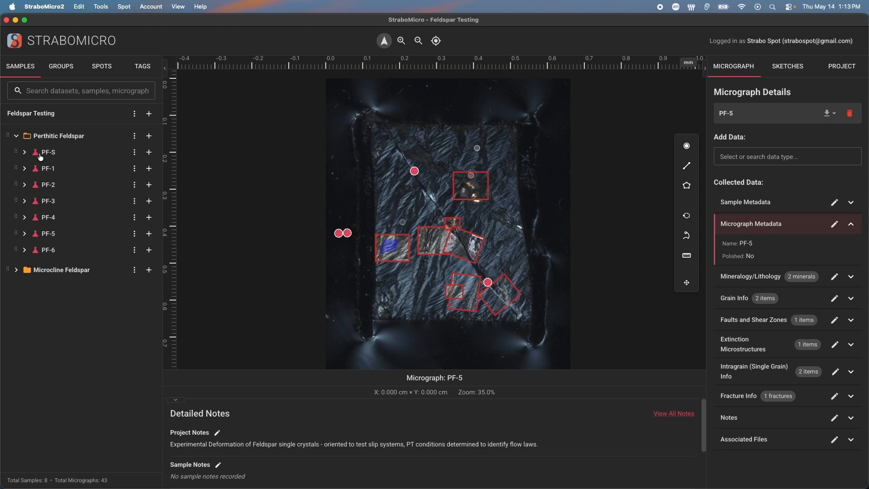
Expand sample PF-4 and open its PF-4 reference micrograph
{"action": "left_click", "coordinate": [25, 219]}
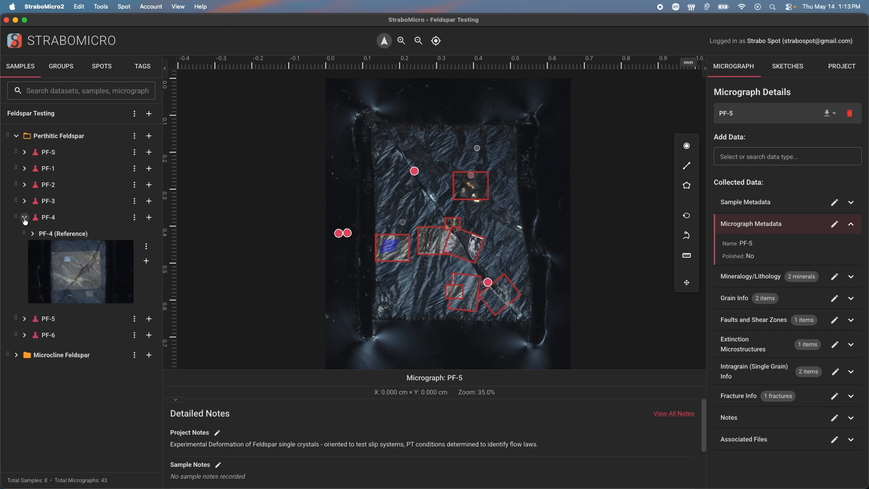
{"action": "left_click", "coordinate": [63, 264]}
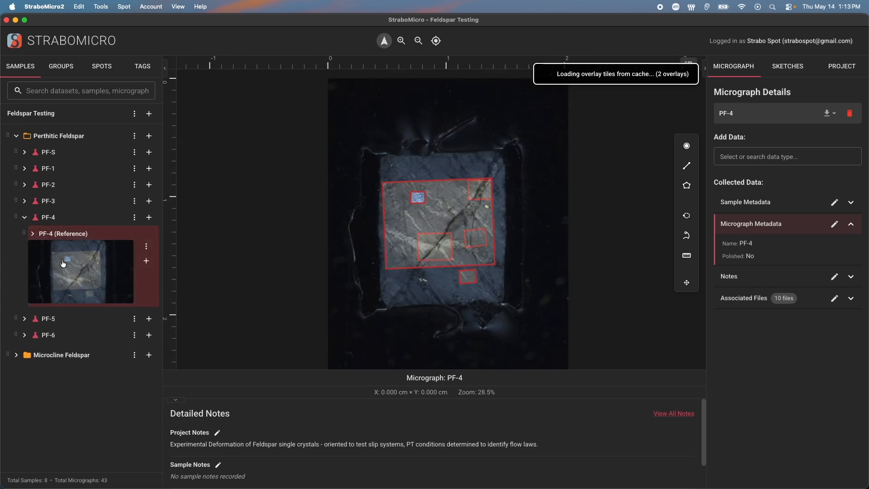
{"action": "left_click", "coordinate": [33, 233]}
Browse PF-4's child micrographs pf4-4 (20x) and pf4-3 (10x), then reopen the PF-4 reference micrograph
{"action": "scroll", "coordinate": [42, 274], "scroll_direction": "down", "scroll_amount": 10}
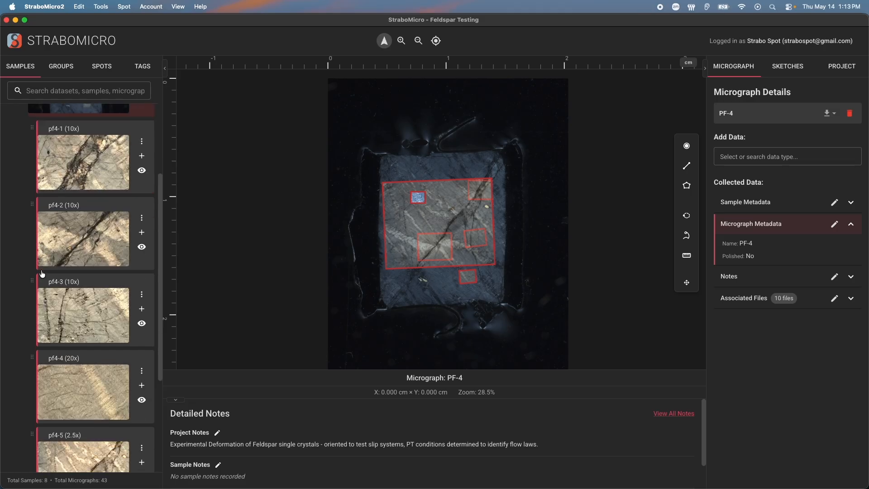
{"action": "left_click", "coordinate": [99, 284]}
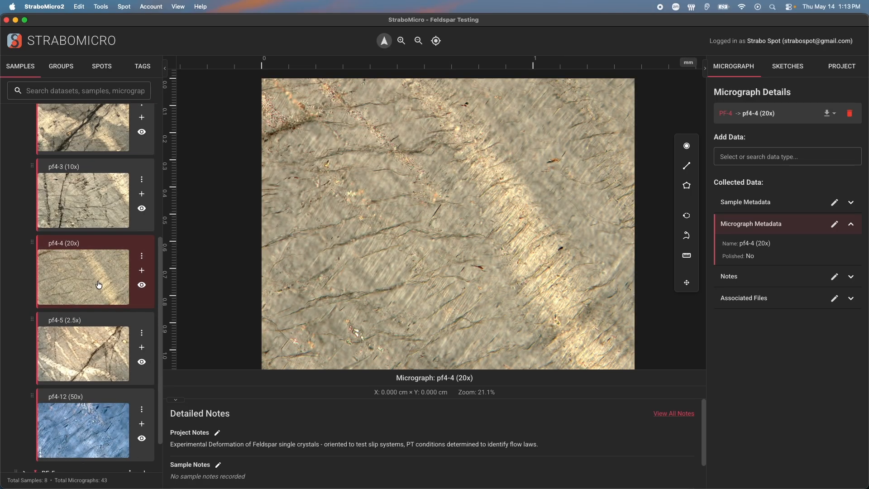
{"action": "left_click", "coordinate": [98, 199]}
{"action": "scroll", "coordinate": [98, 199], "scroll_direction": "up", "scroll_amount": 10}
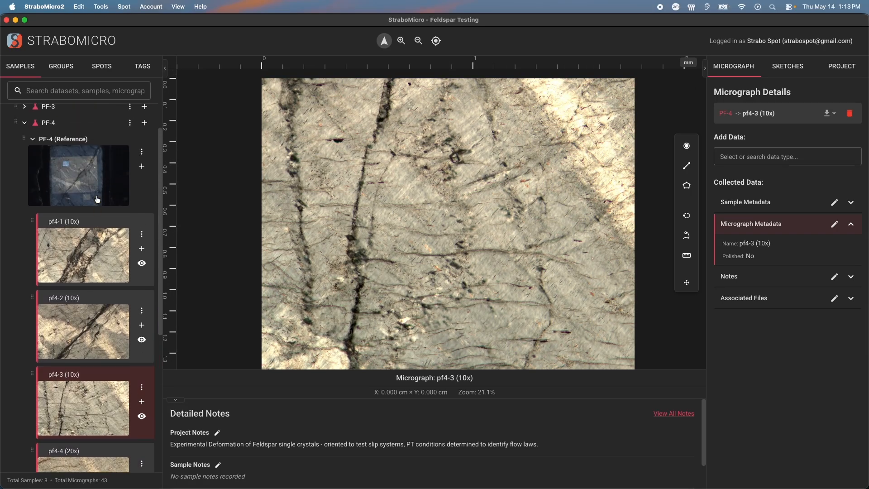
{"action": "left_click", "coordinate": [98, 200]}
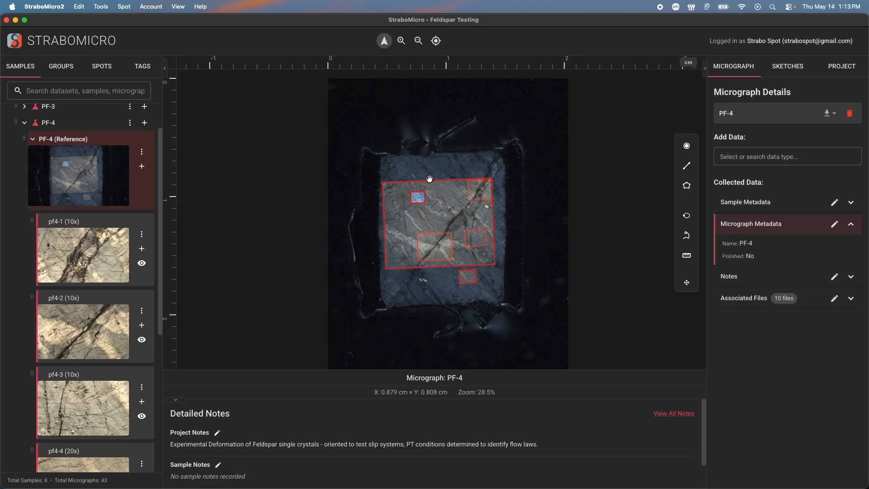
Open the pf4-12 (50x) micrograph from its small outline on the PF-4 reference image
{"action": "left_click", "coordinate": [419, 197]}
{"action": "scroll", "coordinate": [65, 267], "scroll_direction": "up", "scroll_amount": 5}
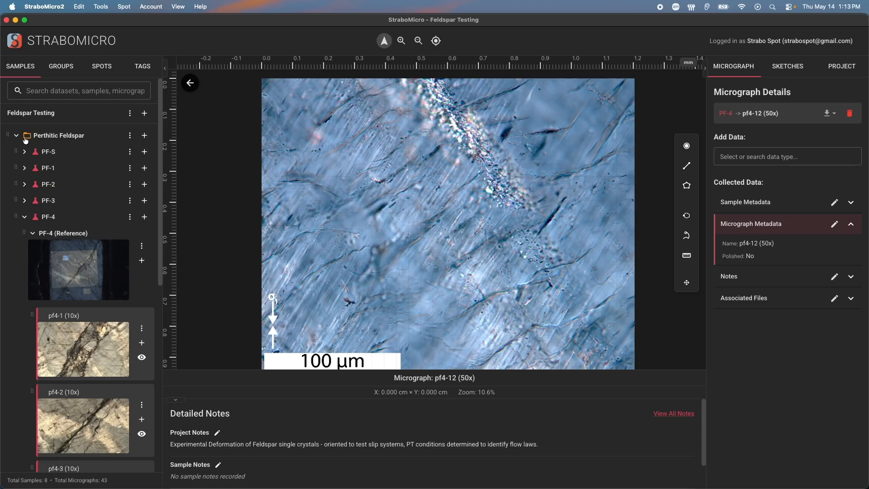
Search the sample tree for MF, PF and 4 in turn, then clear the search
{"action": "left_click", "coordinate": [63, 94]}
{"action": "type", "text": "MF"}
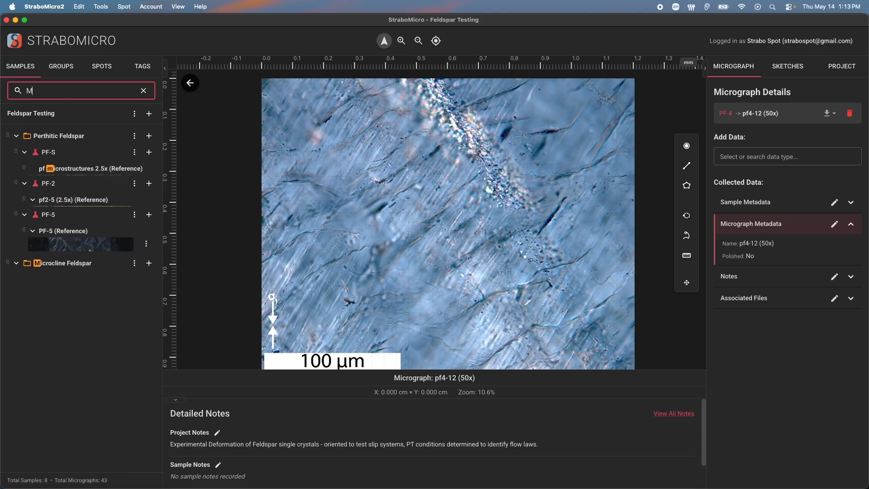
{"action": "key", "text": "BackSpace"}
{"action": "key", "text": "BackSpace"}
{"action": "type", "text": "PF"}
{"action": "key", "text": "BackSpace"}
{"action": "key", "text": "BackSpace"}
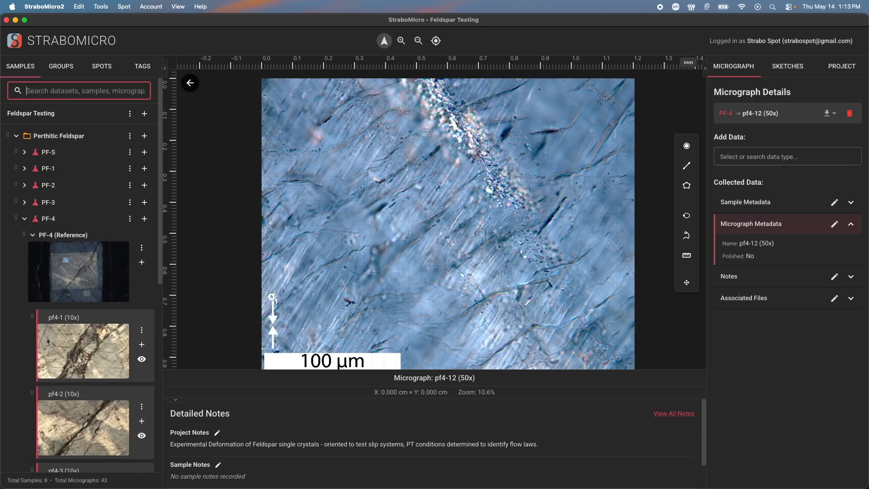
{"action": "type", "text": "4"}
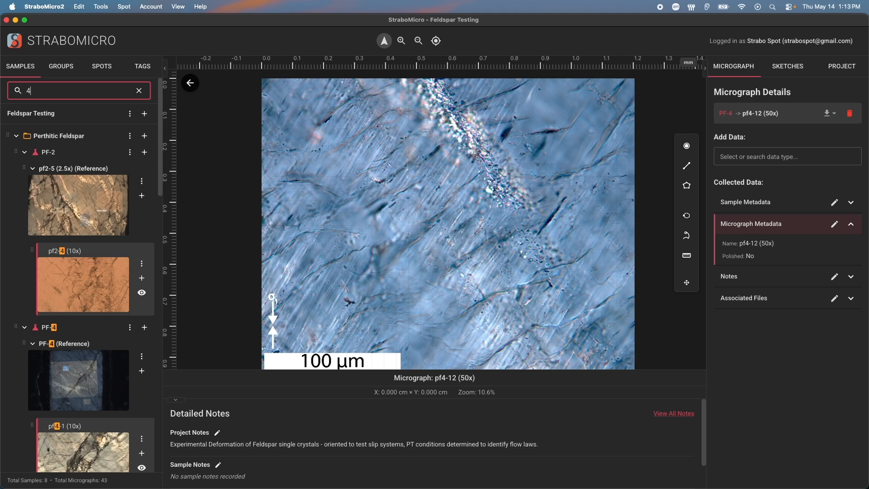
{"action": "key", "text": "BackSpace"}
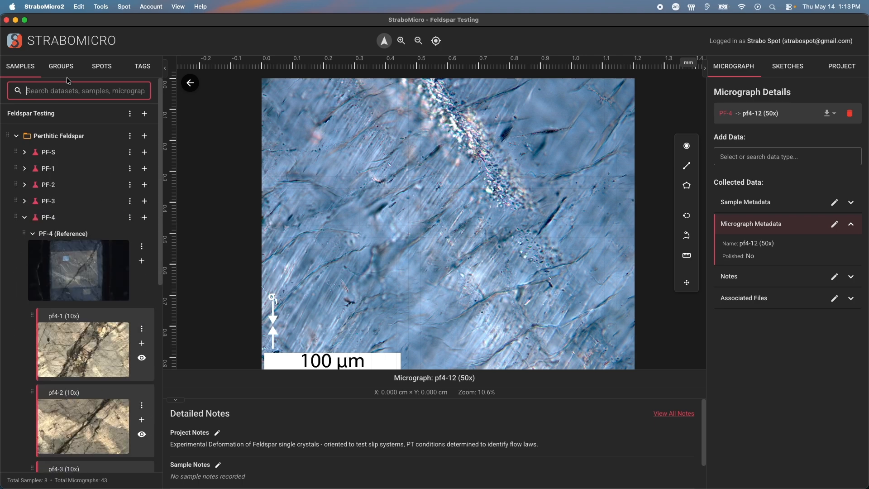
Browse the Groups, Spots and Tags lists, then return to the Samples list
{"action": "left_click", "coordinate": [67, 76]}
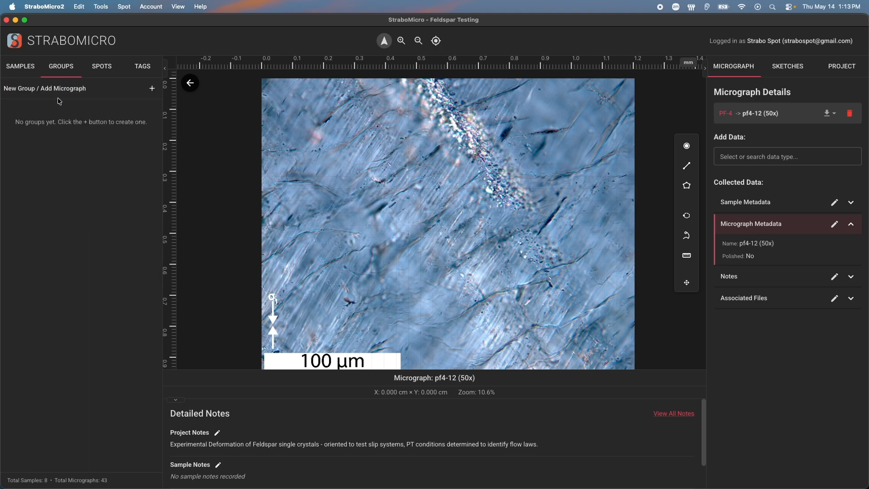
{"action": "left_click", "coordinate": [116, 75]}
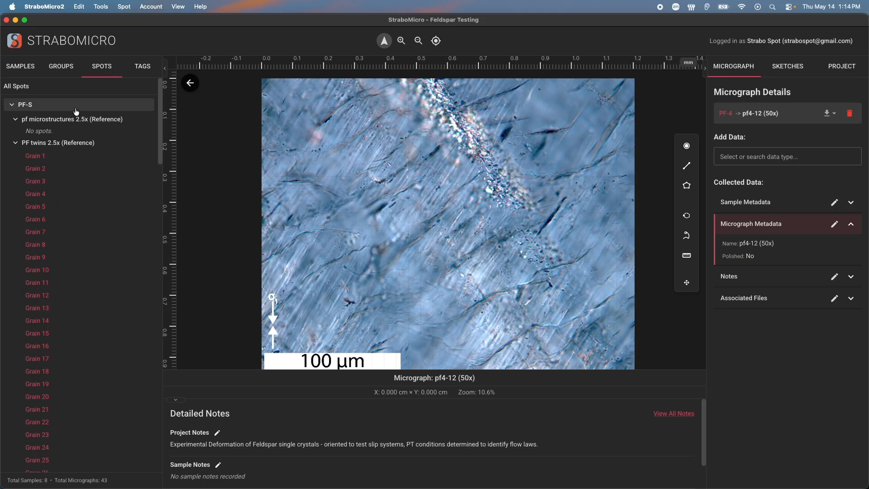
{"action": "scroll", "coordinate": [33, 251], "scroll_direction": "down", "scroll_amount": 3}
{"action": "scroll", "coordinate": [36, 245], "scroll_direction": "up", "scroll_amount": 3}
{"action": "left_click", "coordinate": [145, 74]}
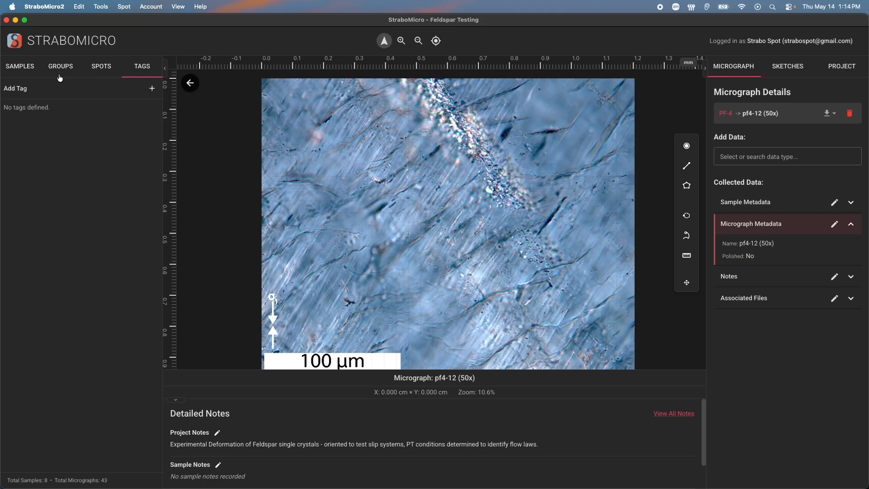
{"action": "left_click", "coordinate": [25, 68]}
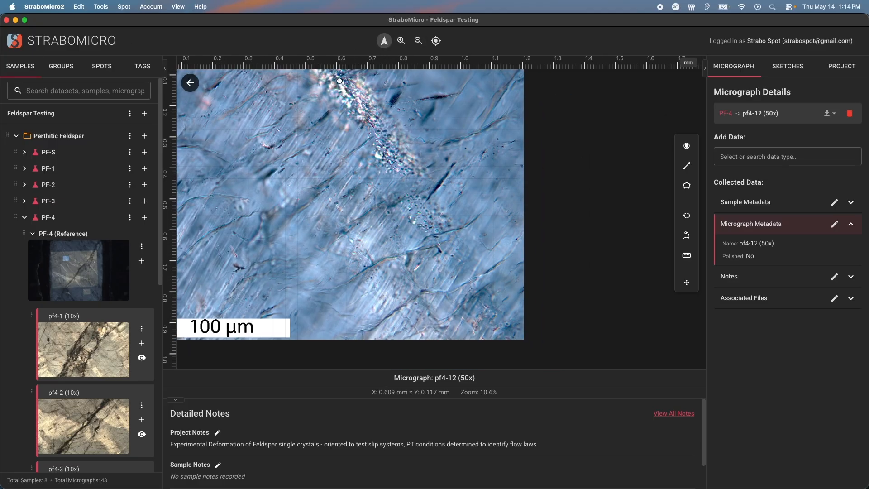
Zoom in and out on the pf4-12 (50x) micrograph and re-center it
{"action": "left_click", "coordinate": [401, 40]}
{"action": "left_click", "coordinate": [402, 40]}
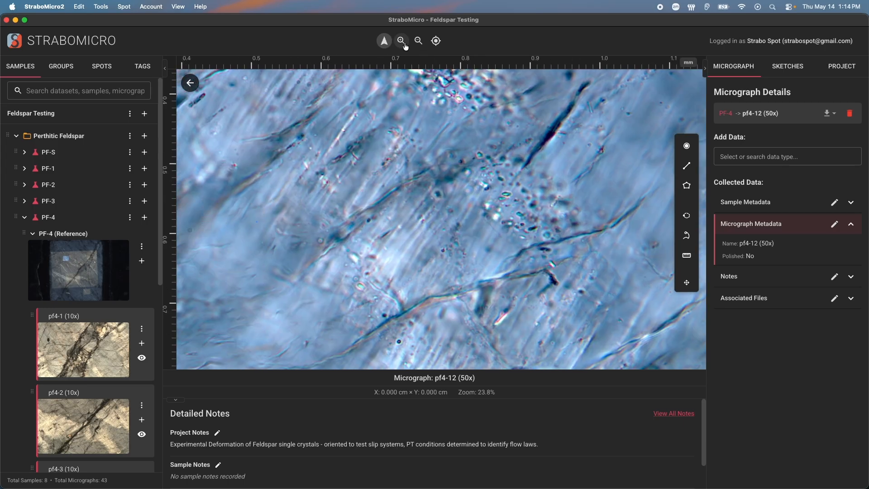
{"action": "left_click", "coordinate": [407, 43]}
{"action": "left_click", "coordinate": [420, 44]}
{"action": "left_click", "coordinate": [422, 46]}
{"action": "left_click", "coordinate": [422, 46]}
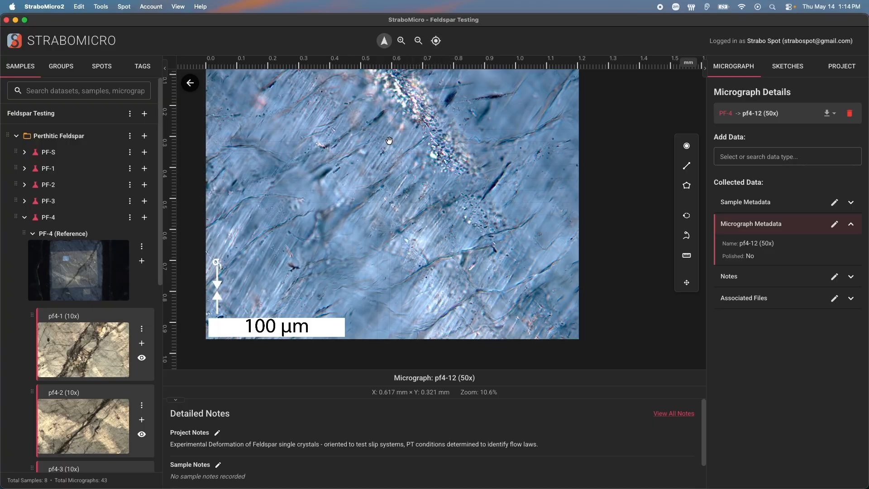
{"action": "left_click", "coordinate": [401, 40]}
{"action": "left_click", "coordinate": [401, 40]}
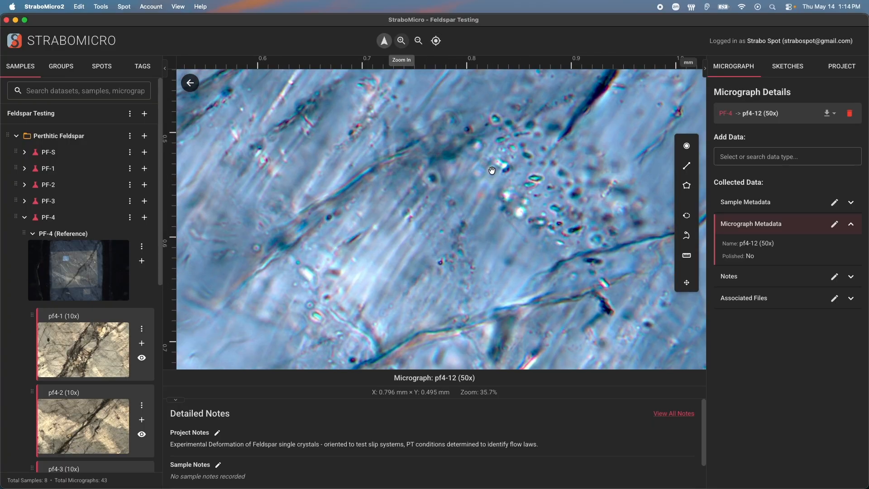
{"action": "left_click", "coordinate": [402, 40]}
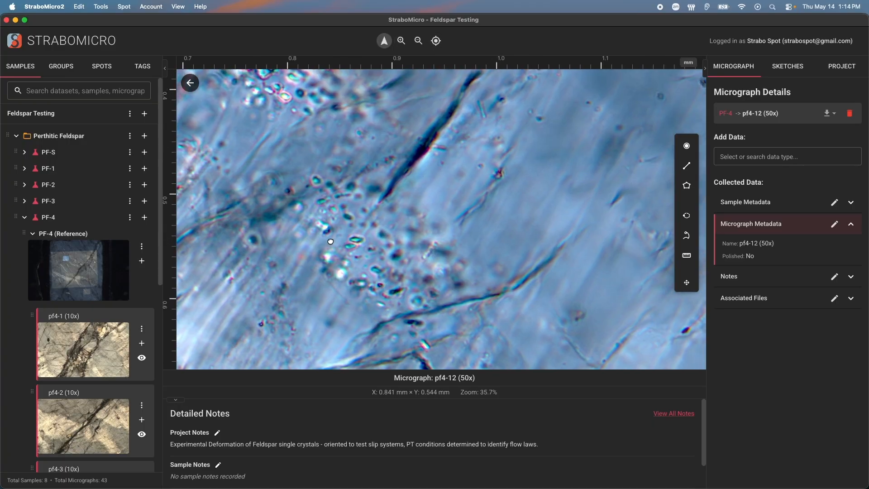
{"action": "left_click", "coordinate": [436, 40]}
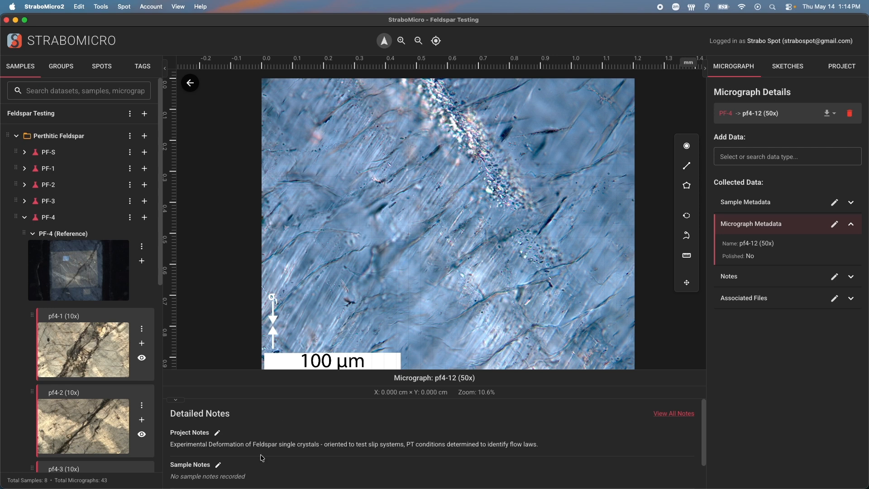
Examine the Detailed Notes section below the micrograph
{"action": "scroll", "coordinate": [263, 458], "scroll_direction": "down", "scroll_amount": 2}
{"action": "scroll", "coordinate": [262, 459], "scroll_direction": "up", "scroll_amount": 2}
{"action": "left_click_drag", "start_coordinate": [171, 432], "coordinate": [246, 432]}
{"action": "left_click_drag", "start_coordinate": [297, 445], "coordinate": [228, 440]}
{"action": "scroll", "coordinate": [228, 440], "scroll_direction": "down", "scroll_amount": 2}
{"action": "left_click", "coordinate": [299, 446]}
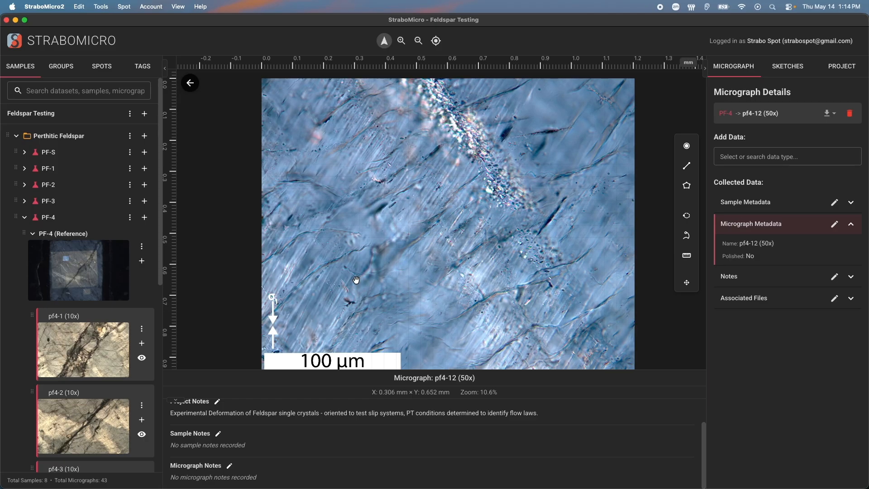
Add the sample note "Notes will show up here - and in the bottom pane." to PF-4's sample metadata
{"action": "left_click", "coordinate": [851, 224]}
{"action": "left_click", "coordinate": [763, 204]}
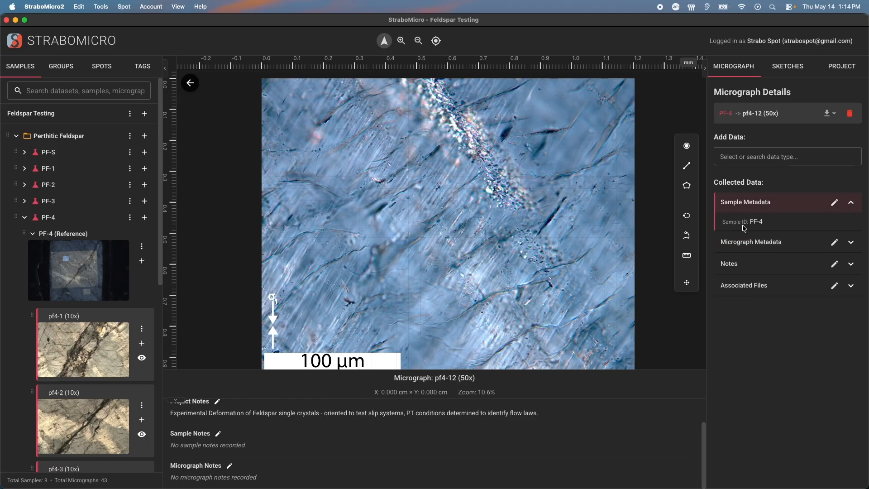
{"action": "left_click", "coordinate": [834, 202]}
{"action": "left_click", "coordinate": [359, 396]}
{"action": "type", "text": "Notes will show up here - and in the bottom pane"}
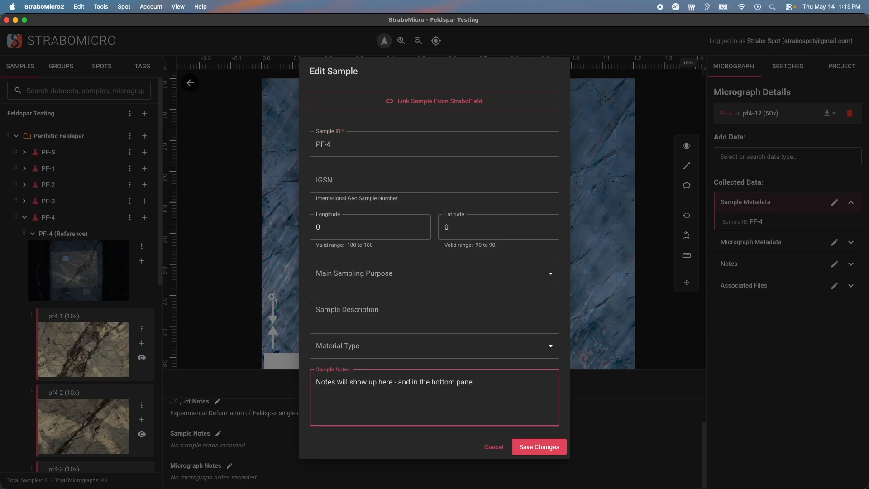
{"action": "type", "text": "."}
{"action": "left_click", "coordinate": [535, 445]}
Append "You can edit from either!" to the sample notes from the Detailed Notes section
{"action": "left_click_drag", "start_coordinate": [272, 447], "coordinate": [204, 446]}
{"action": "left_click", "coordinate": [217, 435]}
{"action": "left_click", "coordinate": [382, 460]}
{"action": "type", "text": "You can edit from either!"}
{"action": "left_click", "coordinate": [664, 449]}
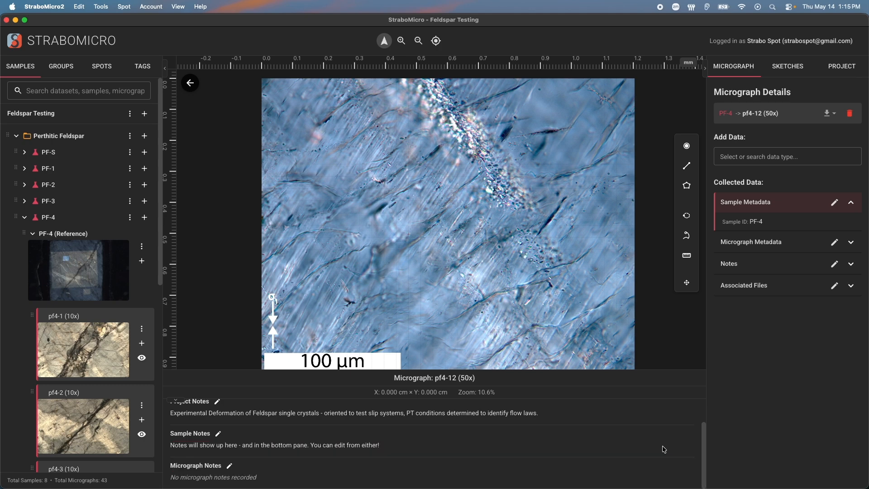
Reopen the Edit Sample dialog to review the sample notes, then close it
{"action": "left_click", "coordinate": [835, 202]}
{"action": "left_click", "coordinate": [498, 402]}
{"action": "left_click_drag", "start_coordinate": [478, 383], "coordinate": [475, 395]}
{"action": "left_click", "coordinate": [479, 413]}
{"action": "left_click", "coordinate": [543, 454]}
Add the micrograph note "Notes in this data section will appear in the Notes pane too." to pf4-12
{"action": "left_click", "coordinate": [768, 242]}
{"action": "left_click", "coordinate": [769, 295]}
{"action": "left_click", "coordinate": [836, 295]}
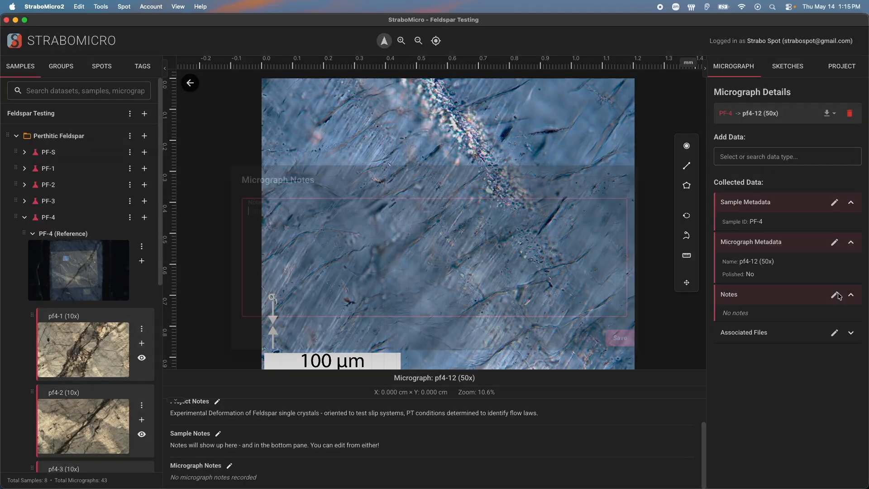
{"action": "type", "text": "Notes in this data section will appear in the Notes pane too."}
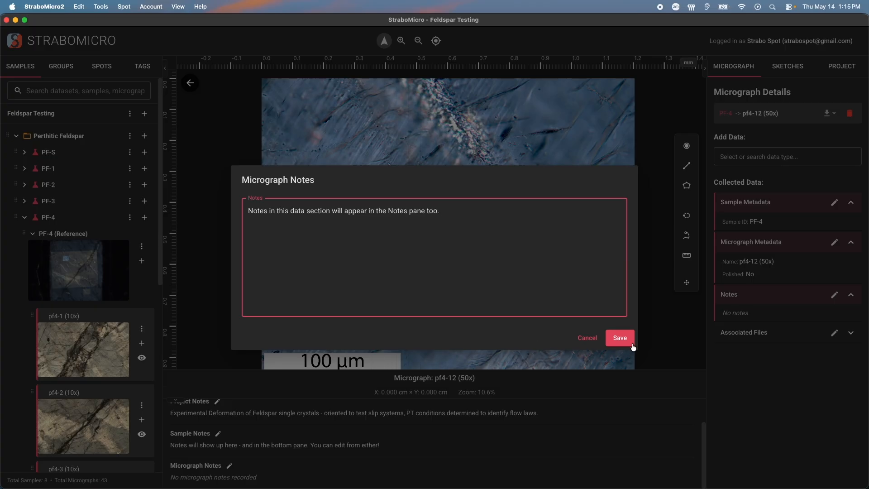
{"action": "left_click", "coordinate": [620, 338]}
Hide the Detailed Notes section below the micrograph
{"action": "left_click_drag", "start_coordinate": [340, 477], "coordinate": [169, 480]}
{"action": "left_click", "coordinate": [414, 465]}
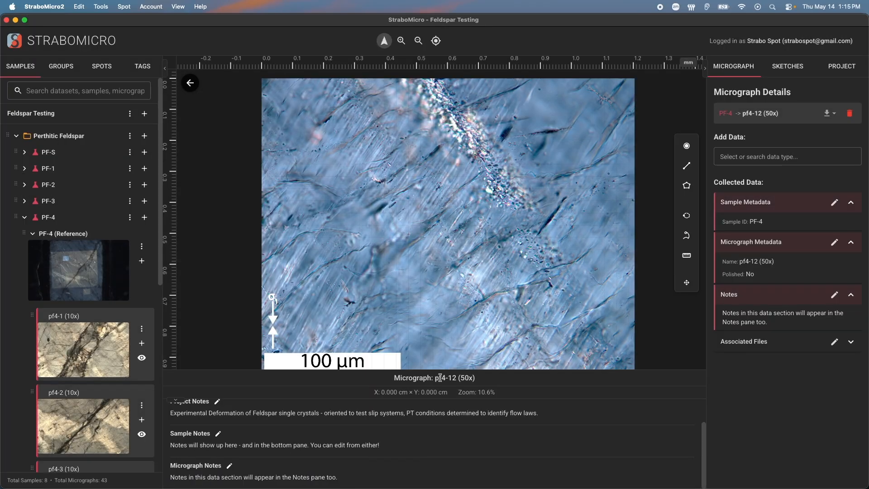
{"action": "left_click", "coordinate": [176, 402]}
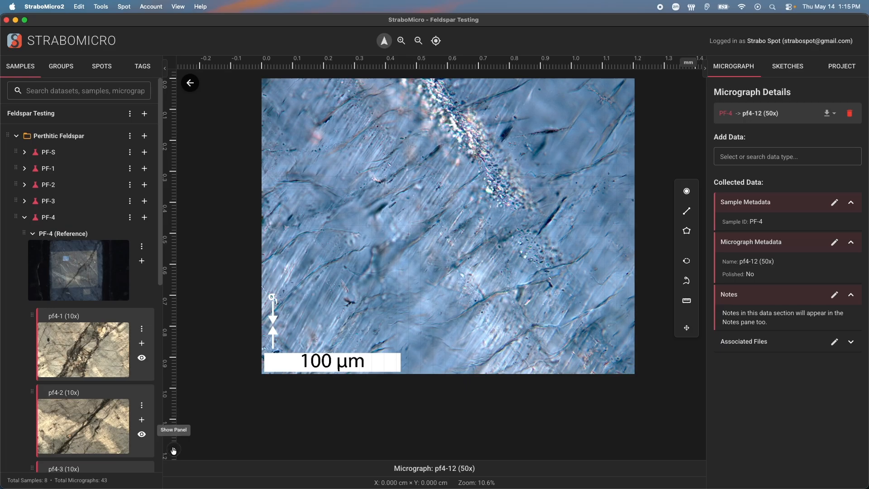
Open the Detailed Notes panel below the micrograph and enlarge it
{"action": "left_click", "coordinate": [174, 450]}
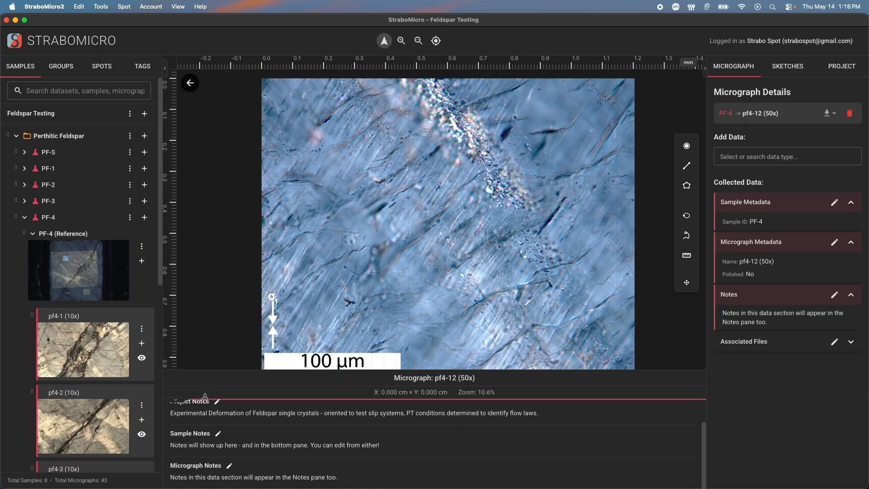
{"action": "left_click_drag", "start_coordinate": [206, 399], "coordinate": [190, 322]}
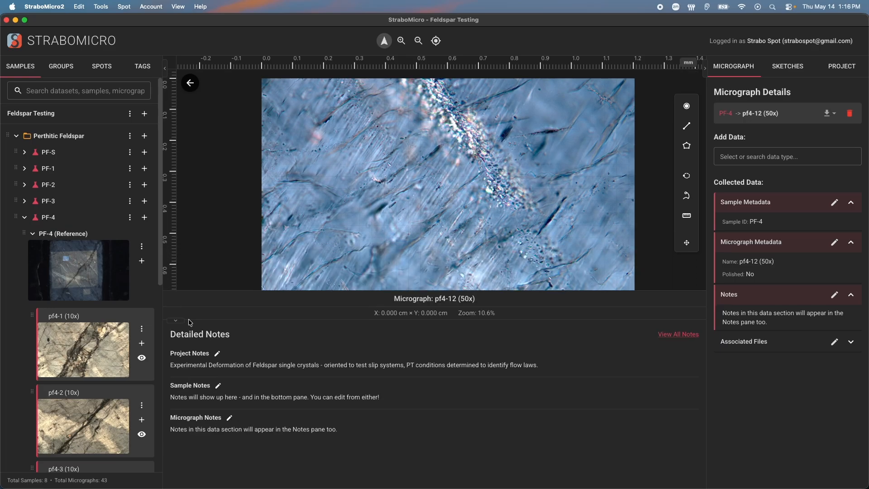
Resize the samples sidebar and the details sidebar widths around the micrograph viewer
{"action": "left_click", "coordinate": [164, 69]}
{"action": "left_click", "coordinate": [12, 68]}
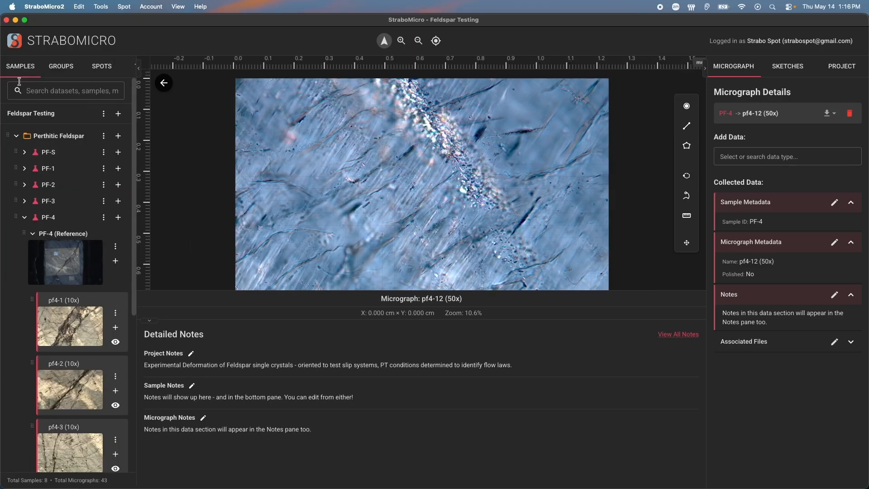
{"action": "left_click_drag", "start_coordinate": [162, 90], "coordinate": [184, 94]}
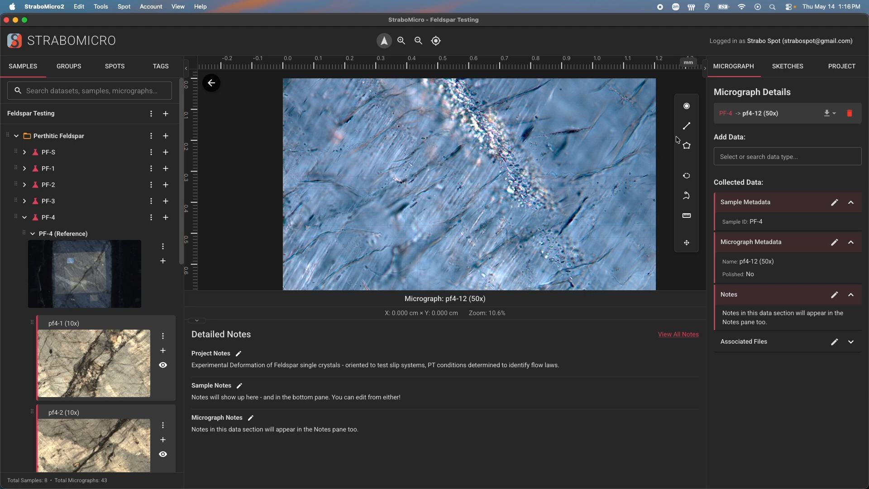
{"action": "left_click_drag", "start_coordinate": [708, 77], "coordinate": [694, 103]}
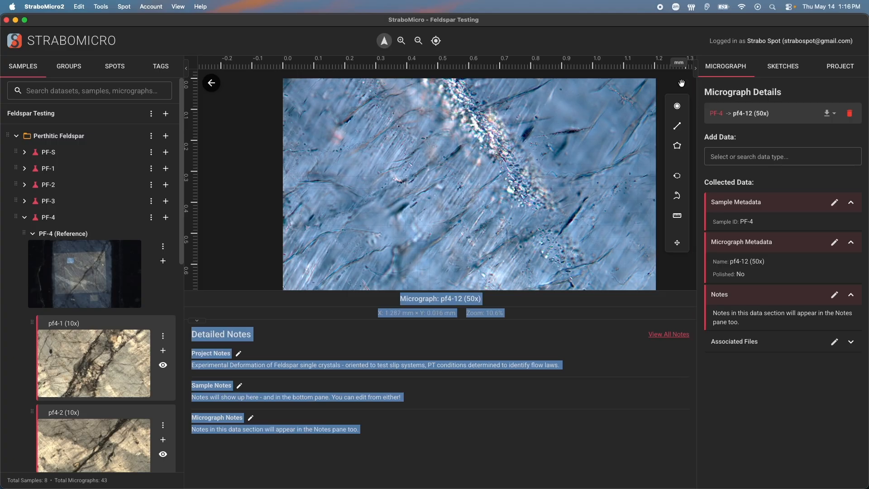
{"action": "left_click", "coordinate": [601, 343]}
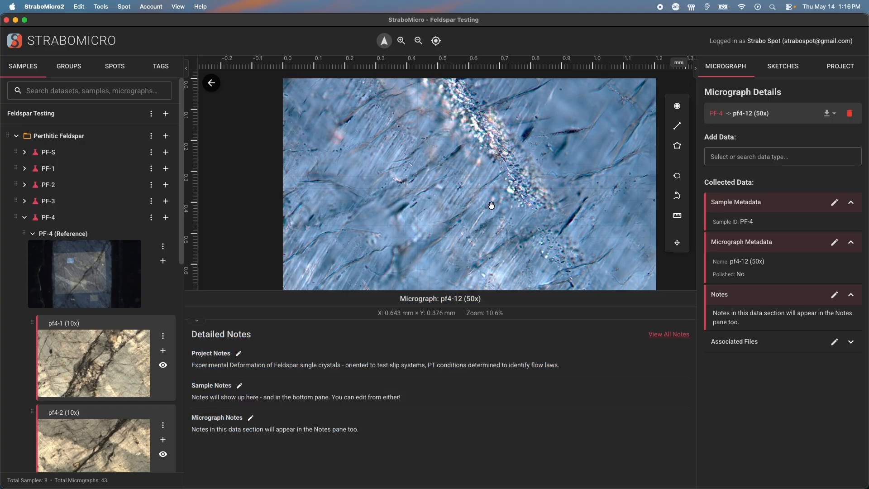
Shrink the Detailed Notes panel to give the micrograph more room and fit the micrograph to the view
{"action": "left_click_drag", "start_coordinate": [380, 319], "coordinate": [453, 316]}
{"action": "scroll", "coordinate": [509, 219], "scroll_direction": "up", "scroll_amount": 5}
{"action": "left_click_drag", "start_coordinate": [502, 313], "coordinate": [466, 312]}
{"action": "left_click", "coordinate": [548, 331]}
{"action": "left_click_drag", "start_coordinate": [546, 322], "coordinate": [545, 396]}
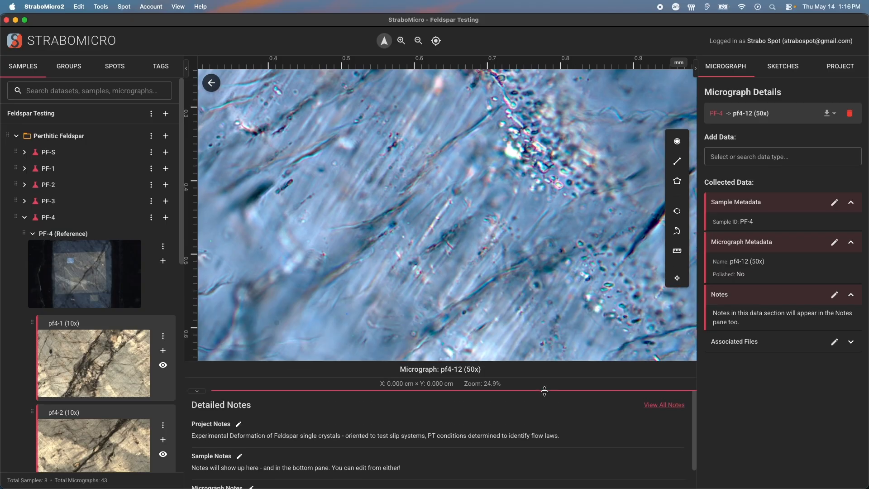
{"action": "left_click", "coordinate": [436, 40]}
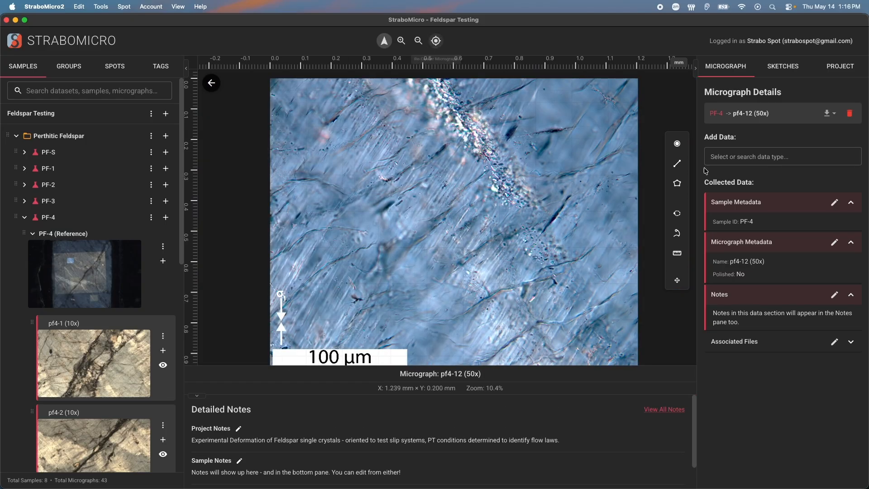
{"action": "left_click", "coordinate": [677, 144]}
{"action": "left_click", "coordinate": [564, 132]}
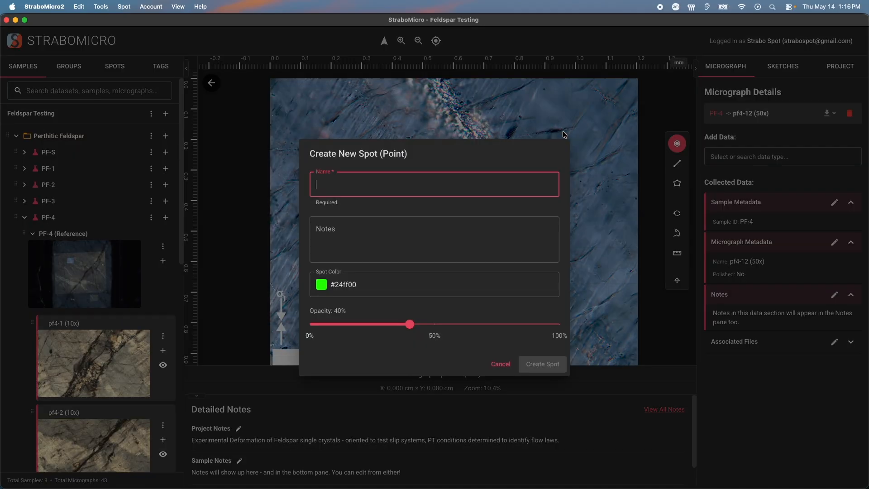
{"action": "type", "text": "New Pot"}
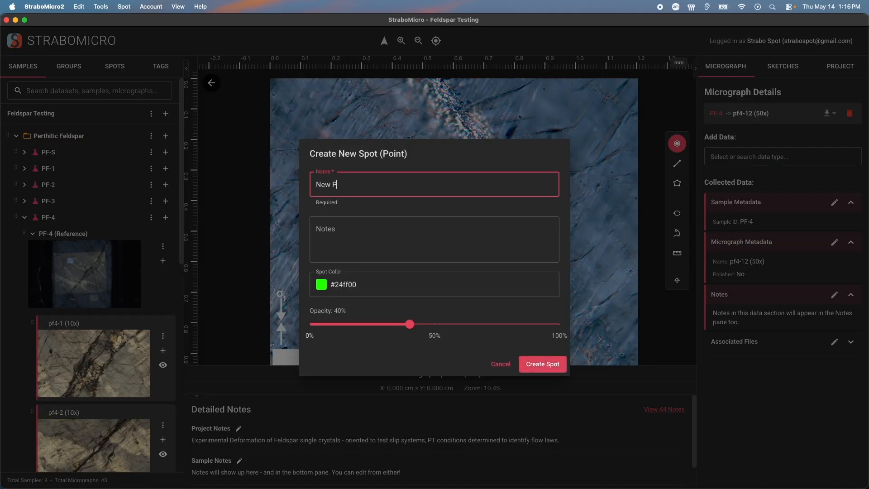
{"action": "left_click", "coordinate": [500, 365]}
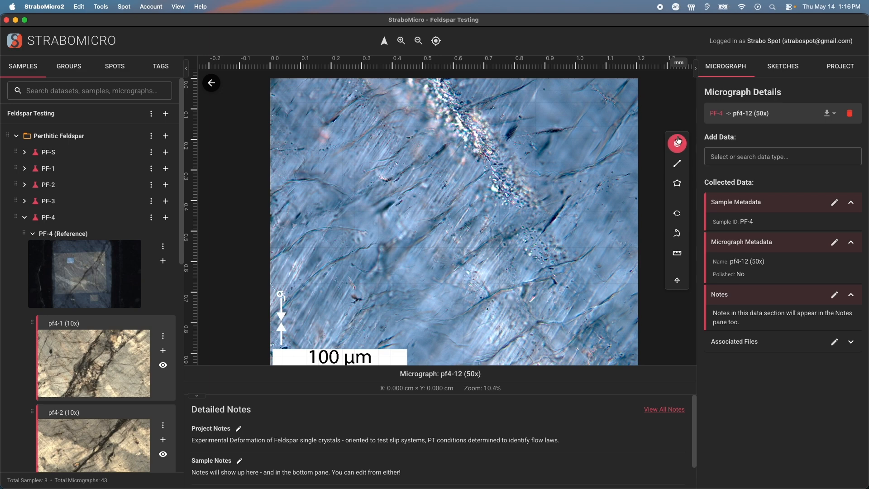
Try the line and polygon tools and dock the spot toolbar horizontally across the top of the viewer
{"action": "left_click", "coordinate": [677, 164]}
{"action": "left_click", "coordinate": [679, 192]}
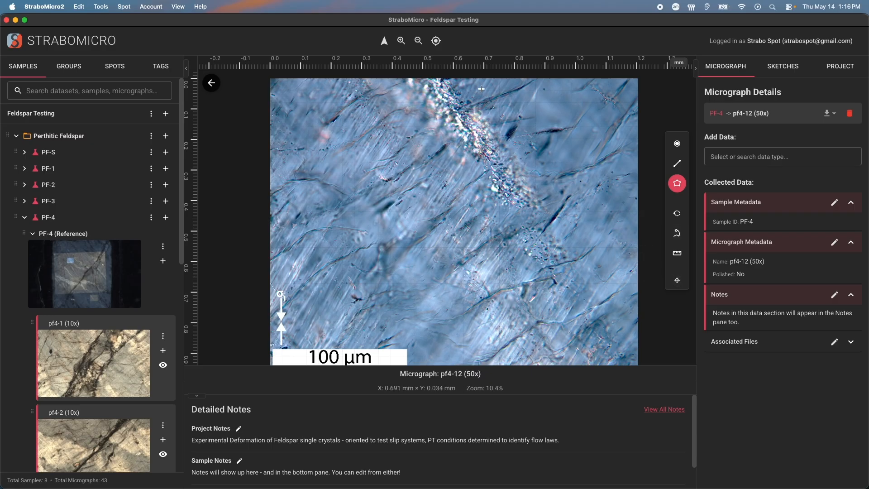
{"action": "left_click", "coordinate": [675, 281]}
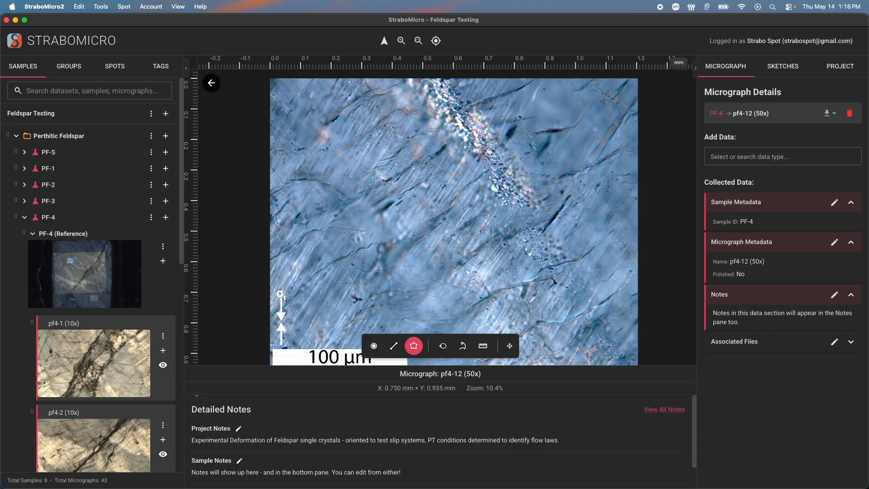
{"action": "left_click", "coordinate": [508, 347]}
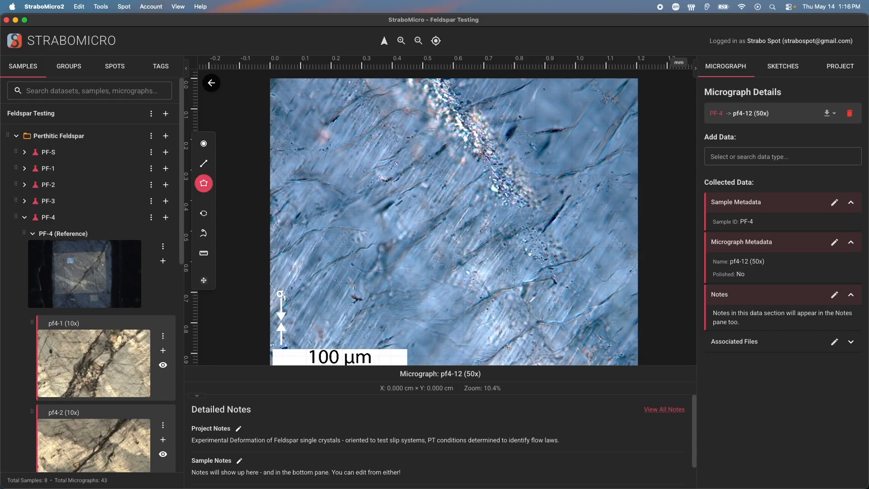
{"action": "left_click", "coordinate": [203, 281]}
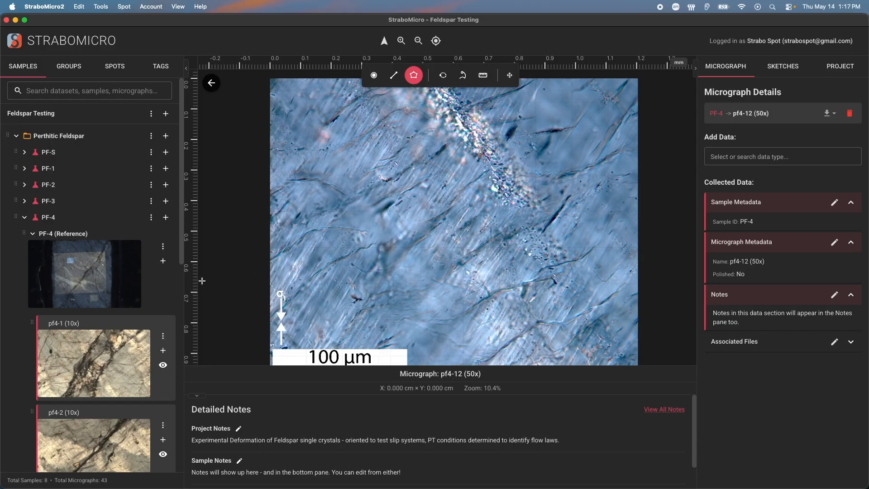
Browse the Sketches and Project tabs to review the project metadata, then return to the Micrograph tab
{"action": "left_click", "coordinate": [789, 74]}
{"action": "left_click", "coordinate": [784, 136]}
{"action": "left_click", "coordinate": [840, 67]}
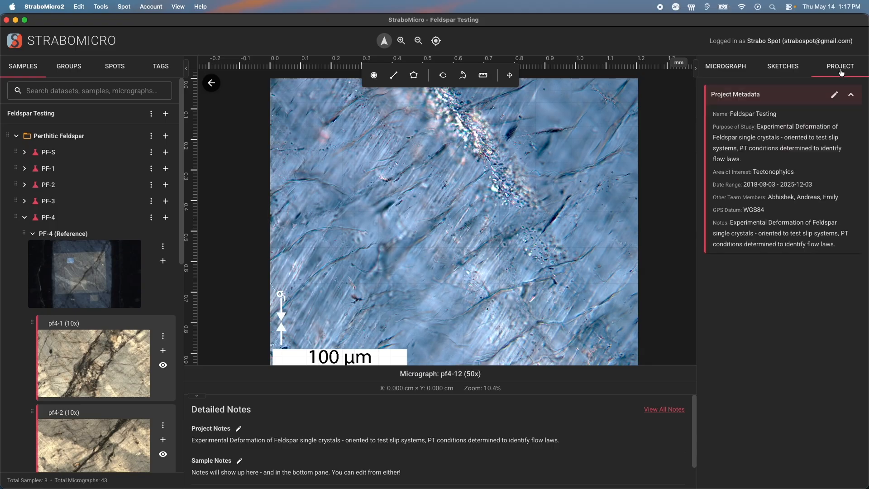
{"action": "left_click_drag", "start_coordinate": [770, 114], "coordinate": [773, 211]}
{"action": "left_click", "coordinate": [814, 224]}
{"action": "left_click", "coordinate": [730, 68]}
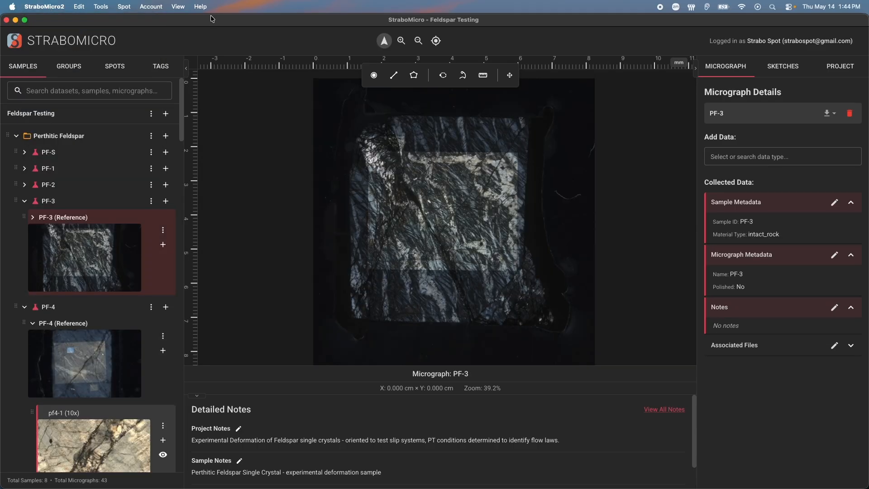
Hide the rulers and show them again
{"action": "left_click", "coordinate": [180, 6]}
{"action": "left_click", "coordinate": [188, 22]}
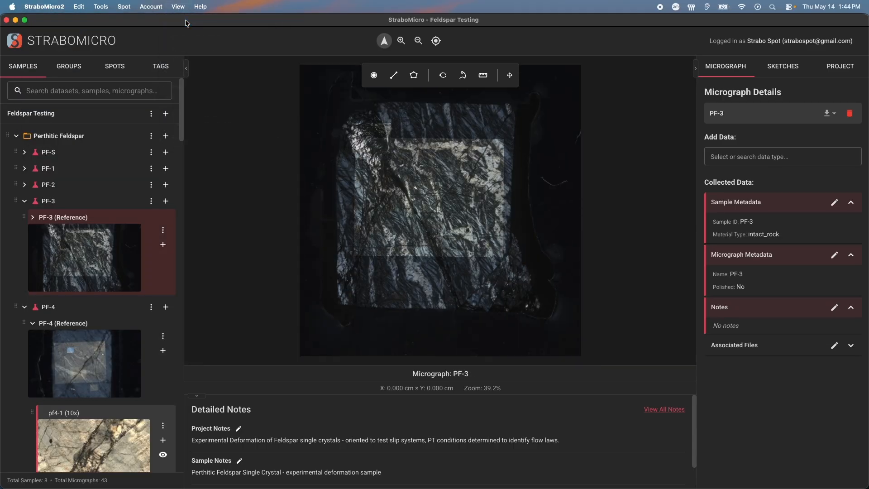
{"action": "left_click", "coordinate": [178, 7]}
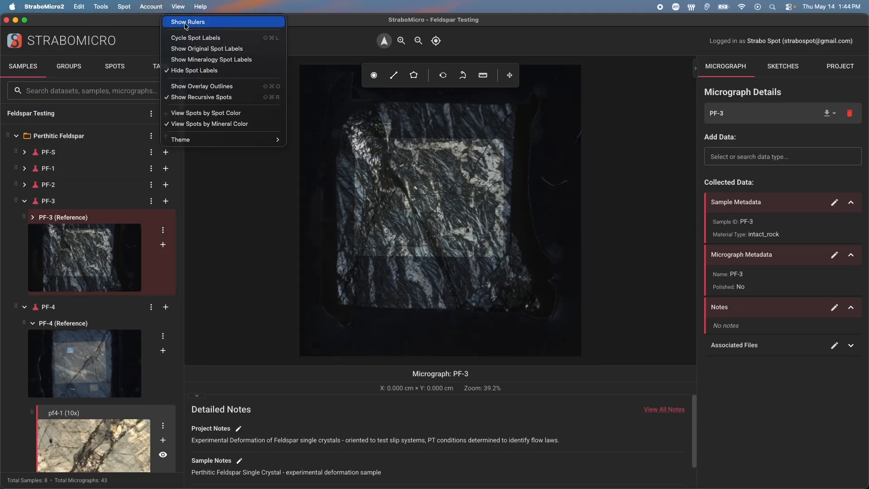
{"action": "left_click", "coordinate": [184, 23]}
Open the PF-5 reference micrograph from the sample list
{"action": "scroll", "coordinate": [111, 244], "scroll_direction": "down", "scroll_amount": 15}
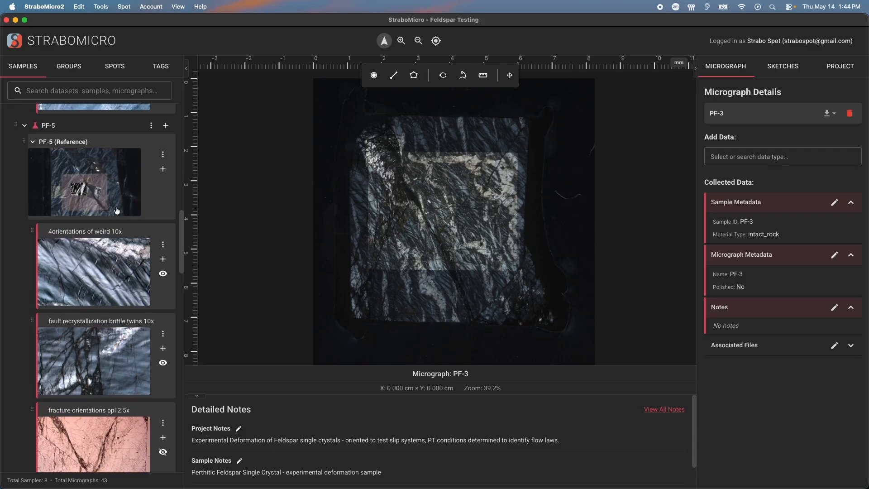
{"action": "left_click", "coordinate": [119, 210]}
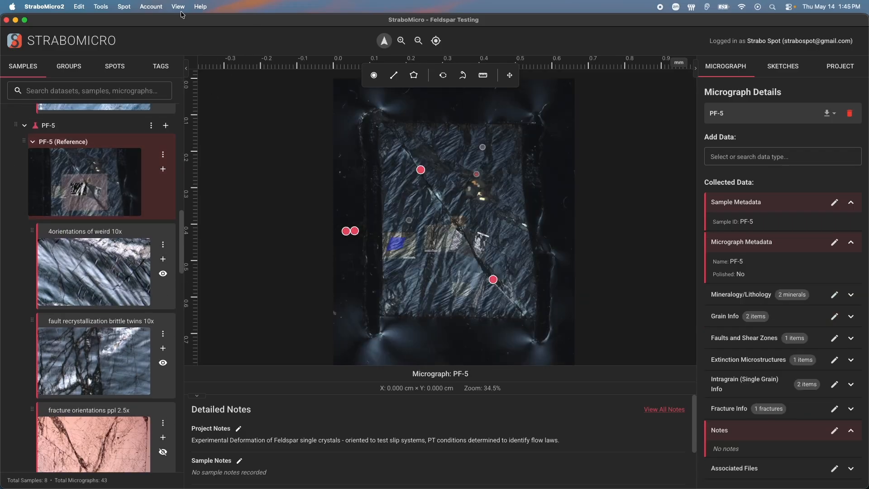
Turn on overlay outlines for the spots
{"action": "left_click", "coordinate": [178, 6]}
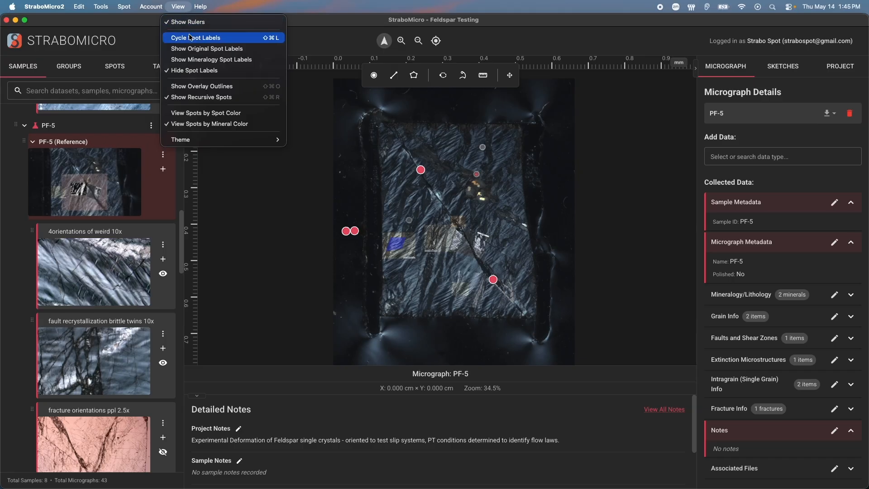
{"action": "left_click", "coordinate": [194, 87]}
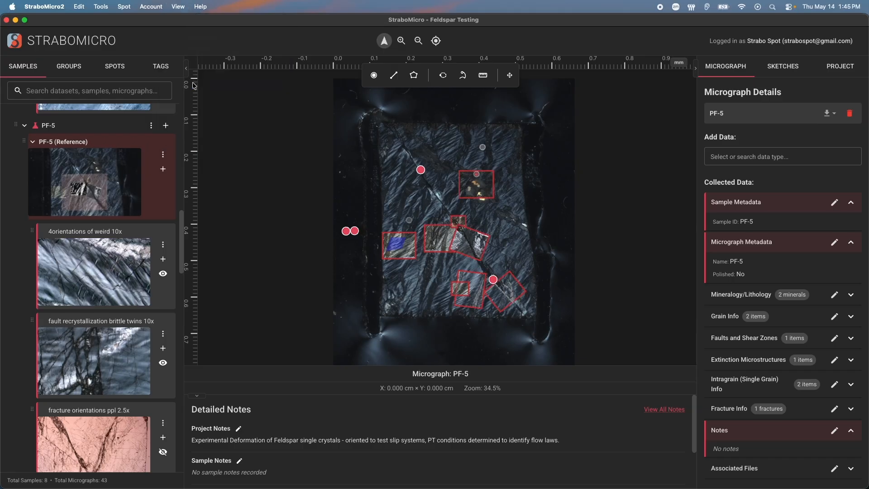
Turn recursive spots off and back on
{"action": "left_click", "coordinate": [184, 7]}
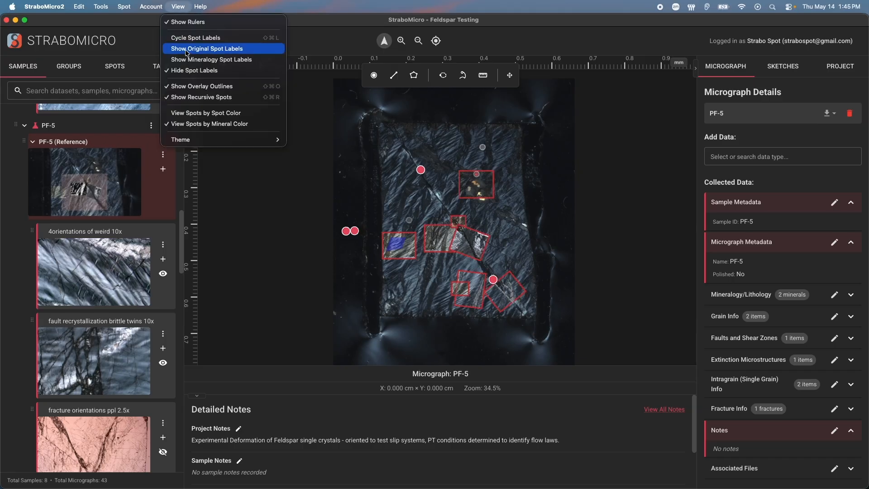
{"action": "left_click", "coordinate": [192, 97]}
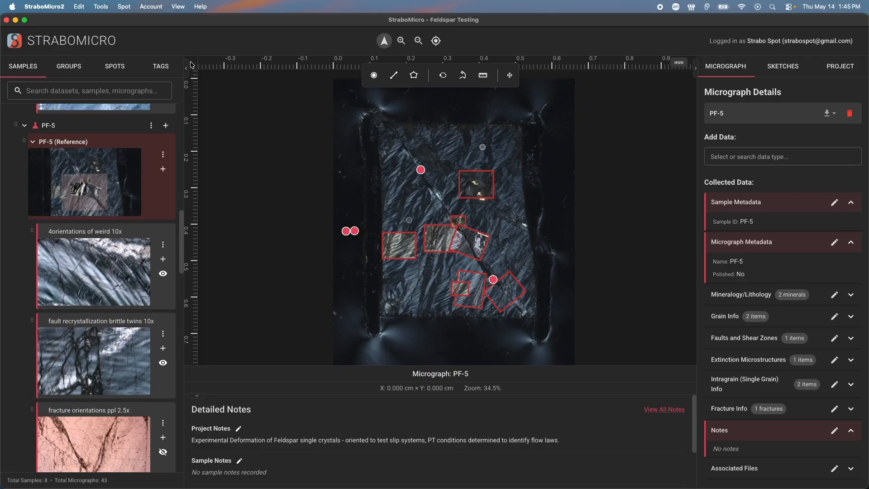
{"action": "left_click", "coordinate": [179, 8]}
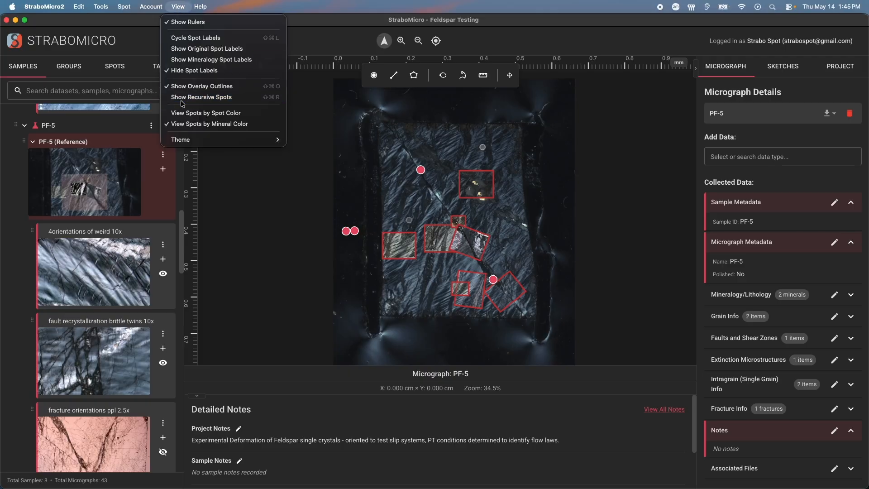
{"action": "left_click", "coordinate": [182, 97]}
Switch the interface theme to Light and back to Dark
{"action": "left_click", "coordinate": [178, 7]}
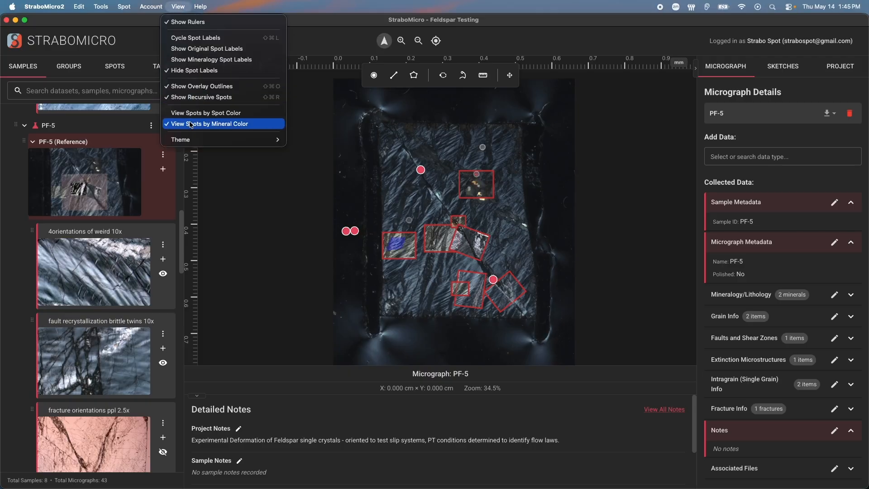
{"action": "mouse_move", "coordinate": [192, 141]}
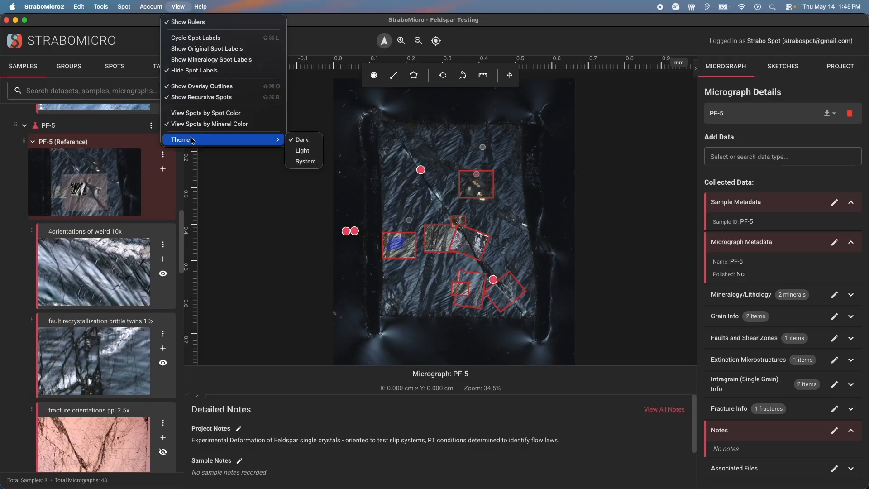
{"action": "left_click", "coordinate": [303, 150]}
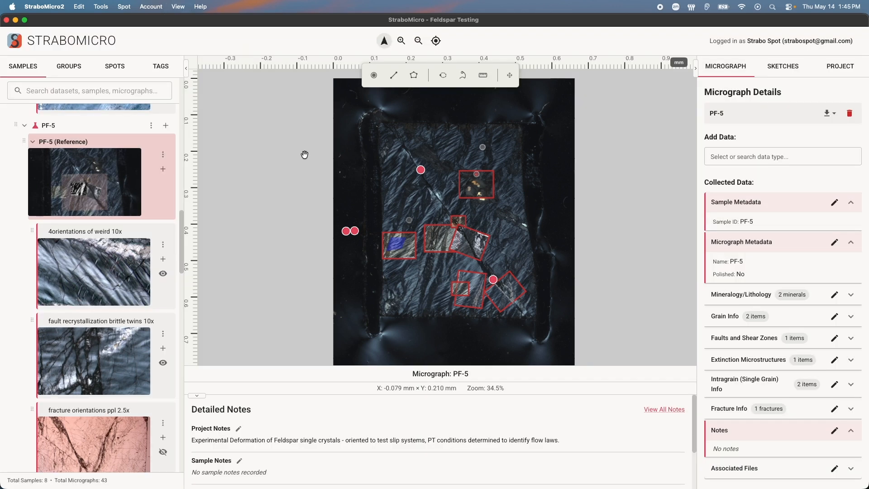
{"action": "left_click", "coordinate": [173, 7]}
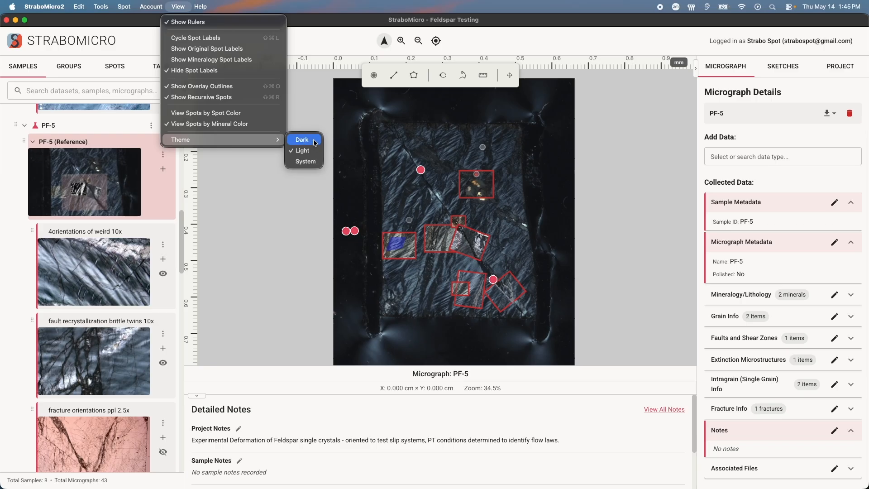
{"action": "left_click", "coordinate": [303, 139]}
Show the original spot labels on the fractures in albite 10x micrograph
{"action": "left_click", "coordinate": [181, 6]}
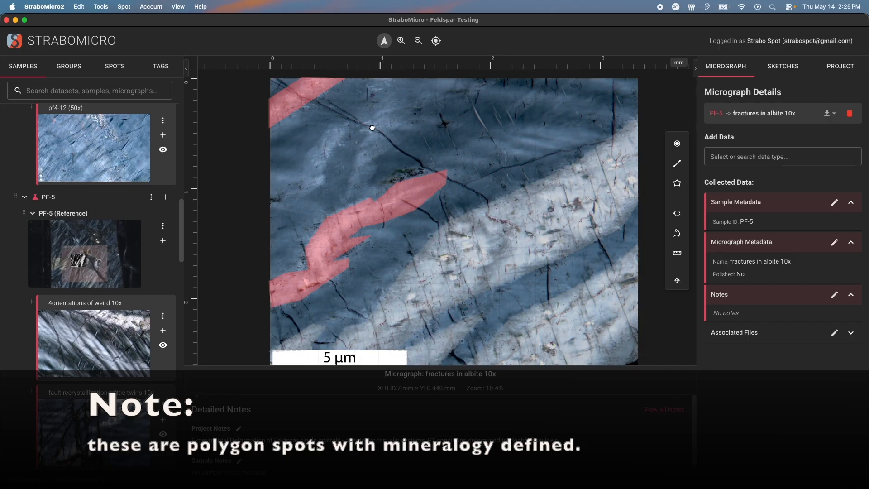
{"action": "left_click", "coordinate": [180, 7]}
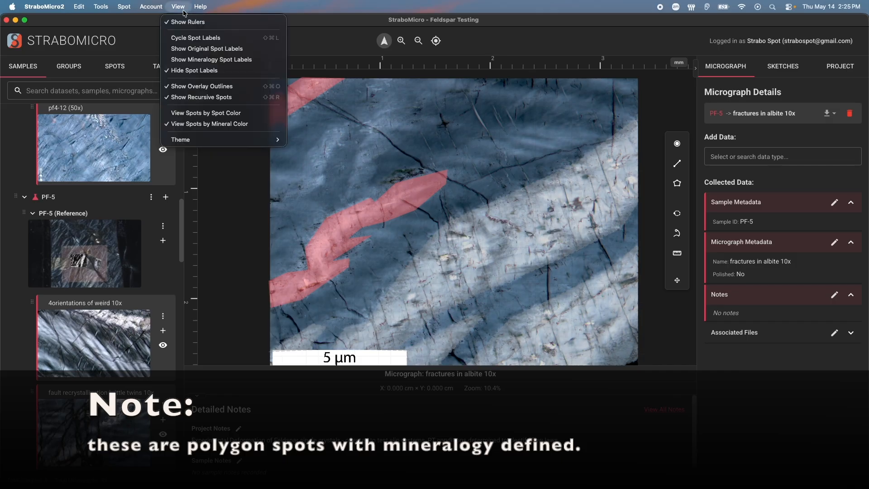
{"action": "left_click", "coordinate": [200, 49]}
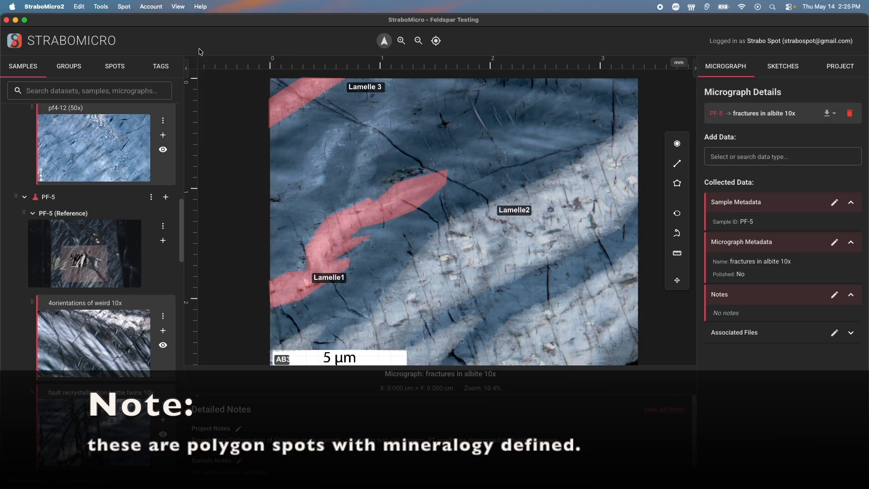
Switch to mineralogy spot labels and select the Lamelle1 polygon spot
{"action": "left_click", "coordinate": [181, 8]}
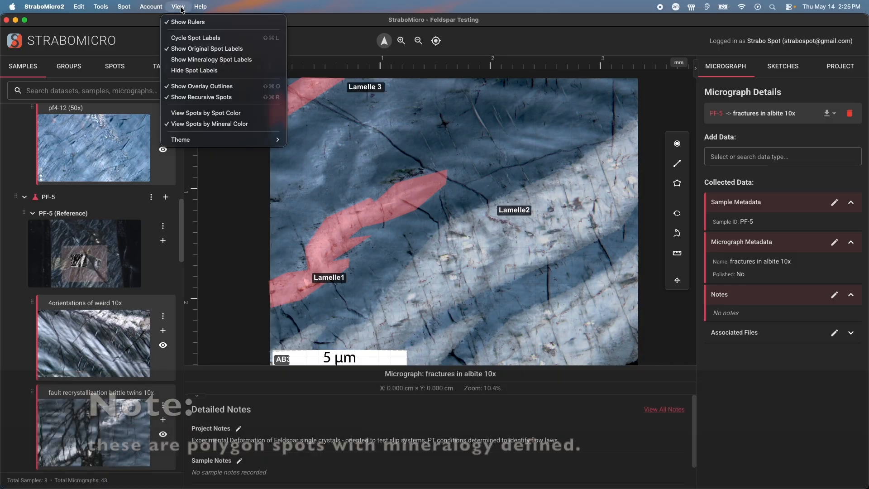
{"action": "left_click", "coordinate": [199, 59]}
{"action": "left_click", "coordinate": [341, 250]}
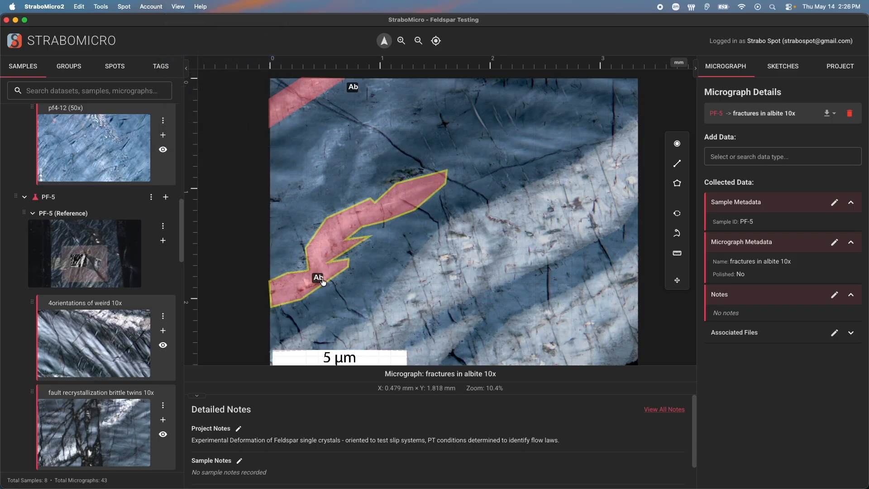
Select the Lamelle1 spot and expand its Mineralogy/Lithology section
{"action": "left_click", "coordinate": [327, 238]}
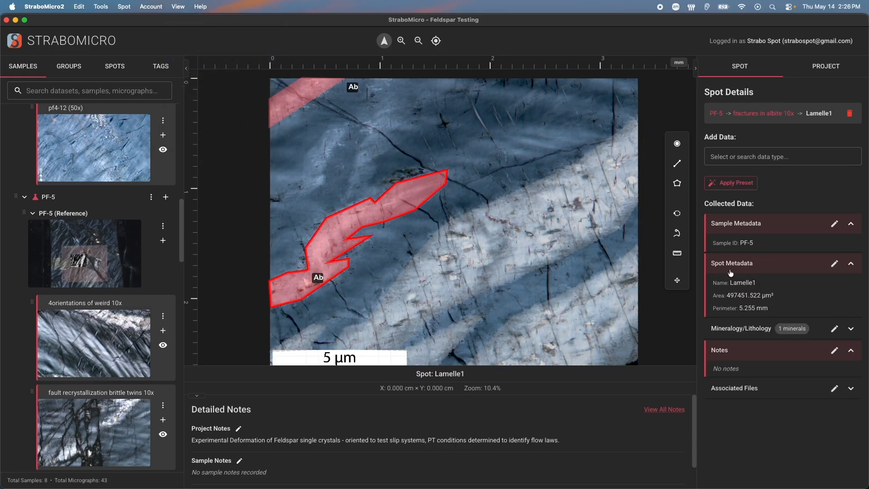
{"action": "left_click", "coordinate": [851, 329]}
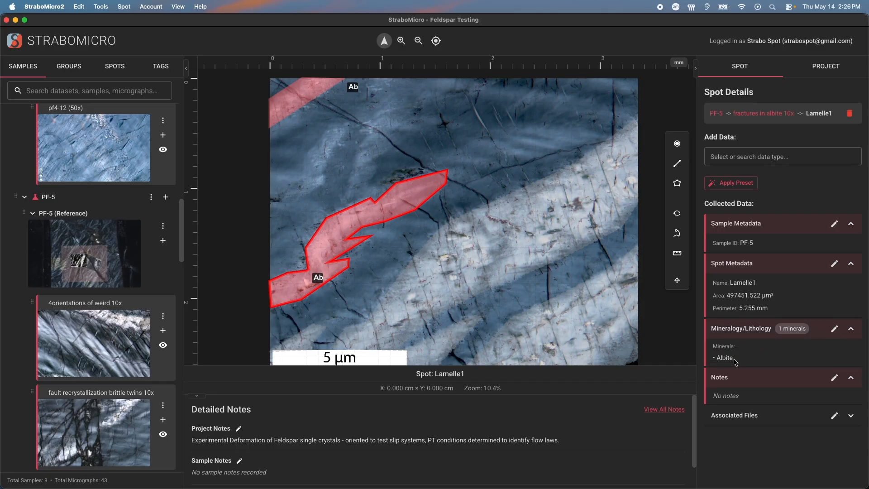
Select the Lamelle2 spot and open its mineralogy data form, cancelling without saving
{"action": "left_click", "coordinate": [570, 240]}
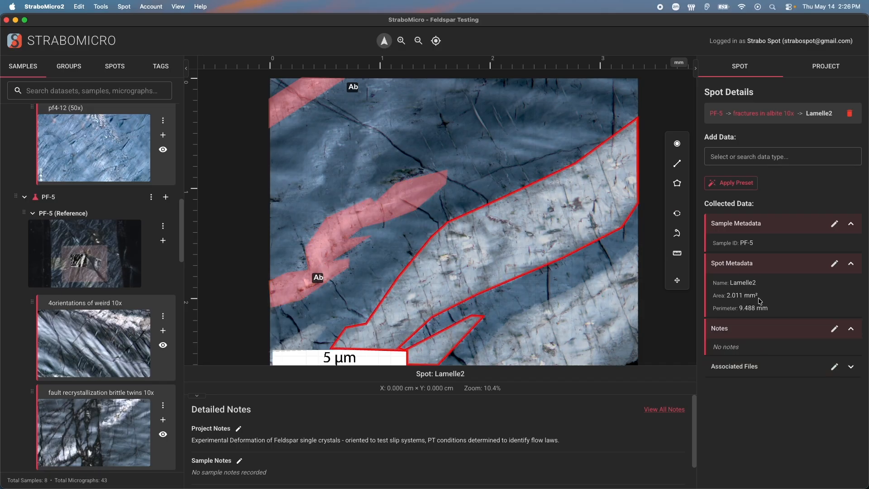
{"action": "left_click", "coordinate": [752, 155]}
{"action": "left_click", "coordinate": [738, 210]}
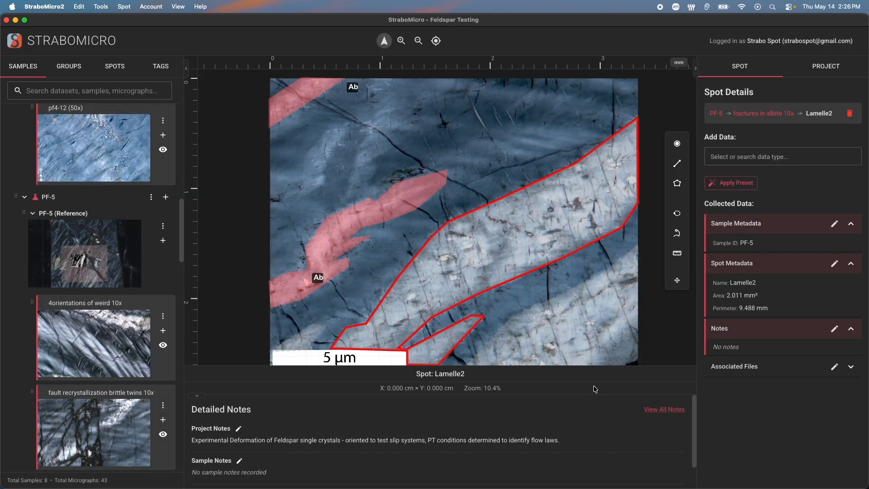
{"action": "left_click", "coordinate": [588, 386]}
Hide the spot labels on the micrograph
{"action": "left_click", "coordinate": [170, 7]}
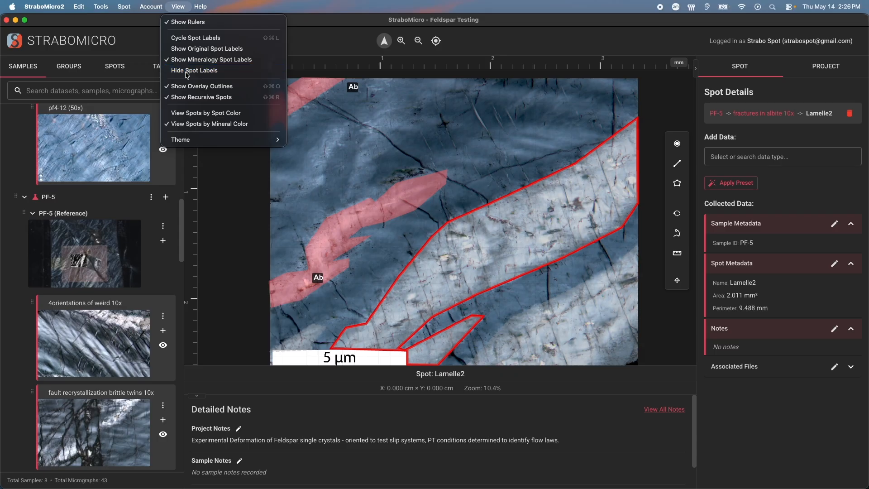
{"action": "left_click", "coordinate": [187, 72]}
{"action": "left_click", "coordinate": [178, 7]}
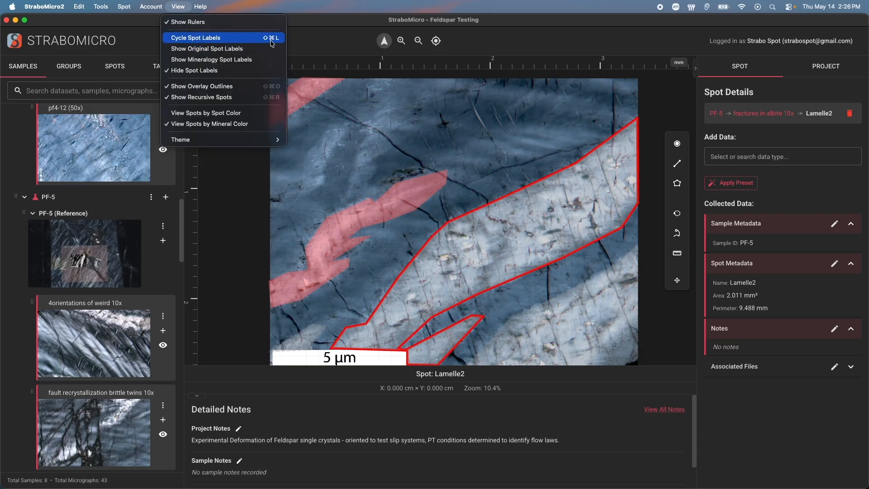
{"action": "left_click", "coordinate": [320, 136]}
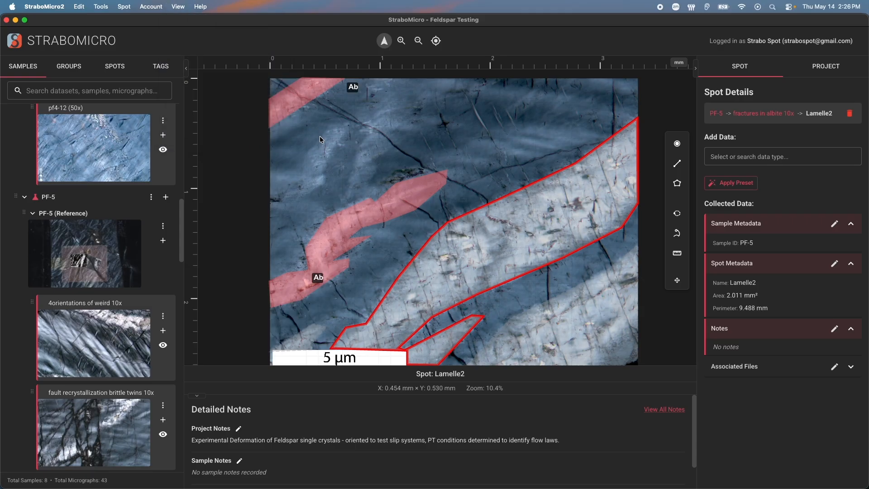
Switch the spot display to view spots by spot color
{"action": "left_click", "coordinate": [179, 7]}
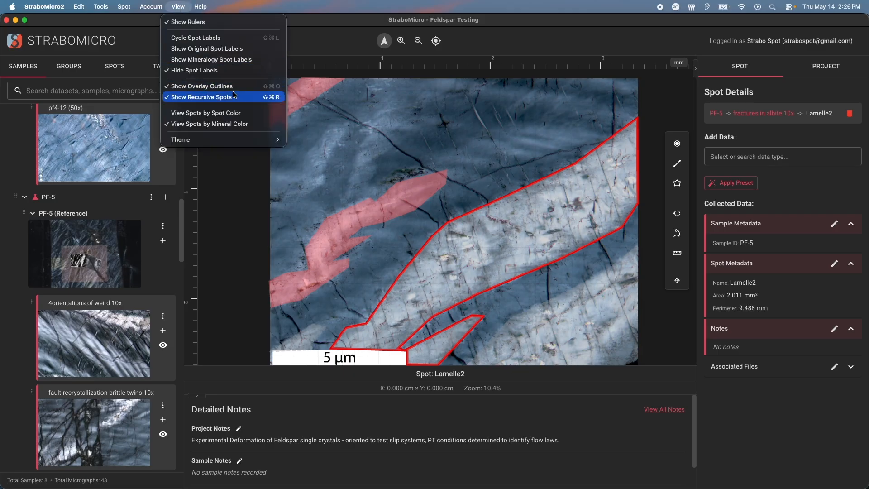
{"action": "left_click", "coordinate": [232, 118]}
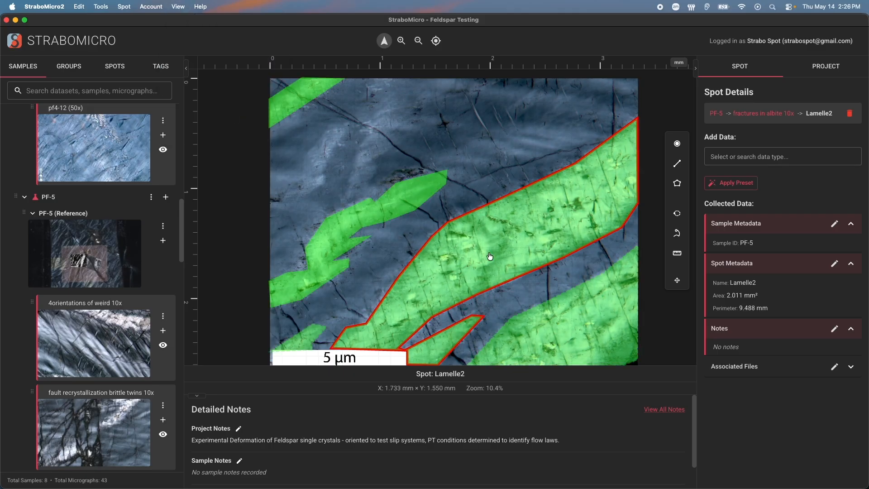
Edit the Lamelle1 spot's settings, raising its opacity to 100%, and save the changes
{"action": "left_click", "coordinate": [356, 218]}
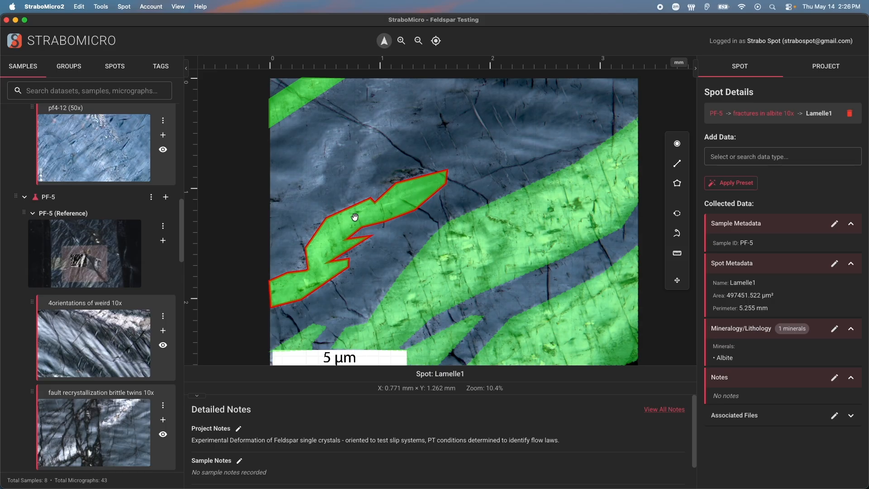
{"action": "right_click", "coordinate": [355, 217]}
{"action": "left_click", "coordinate": [394, 266]}
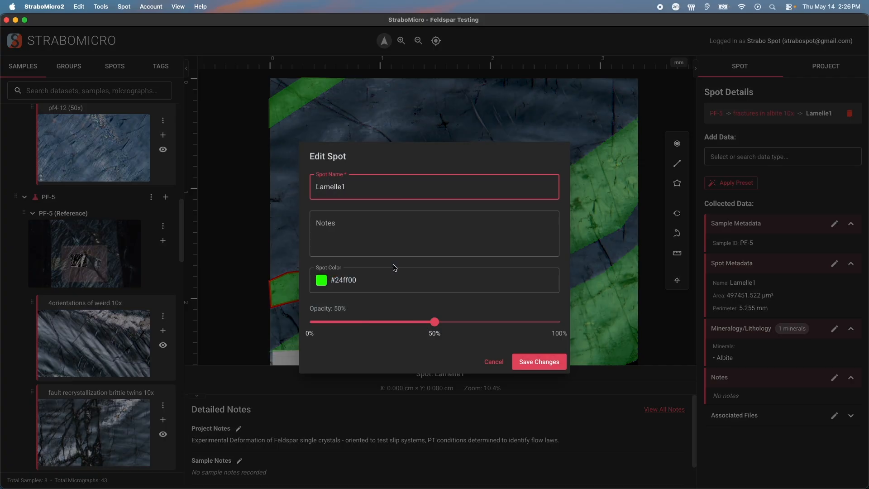
{"action": "left_click_drag", "start_coordinate": [434, 322], "coordinate": [574, 321]}
{"action": "left_click", "coordinate": [540, 361]}
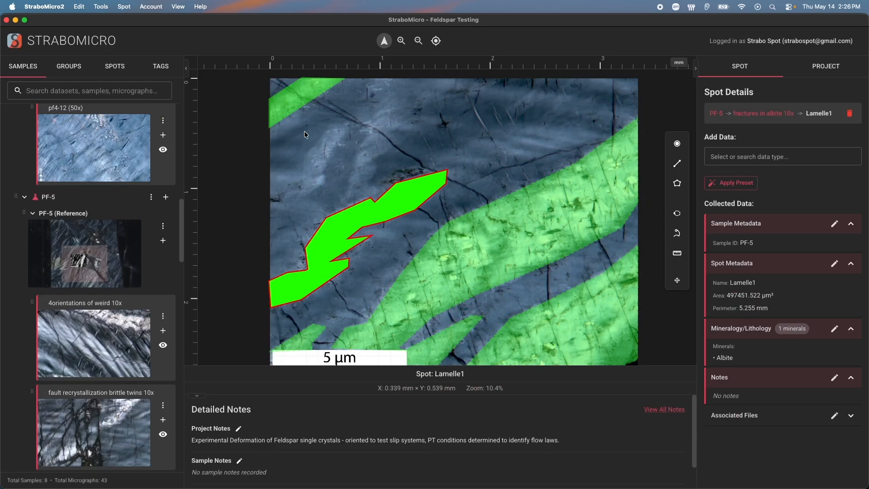
Switch the spot display back to view spots by mineral color
{"action": "left_click", "coordinate": [178, 7]}
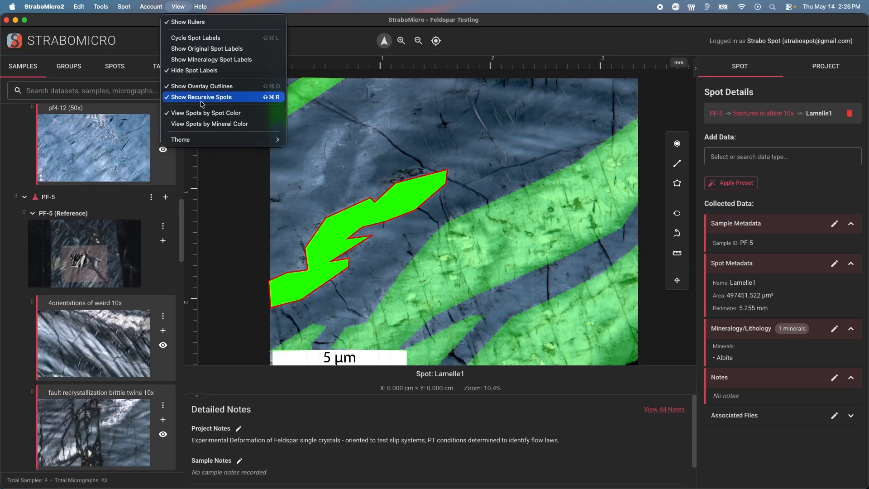
{"action": "left_click", "coordinate": [210, 123]}
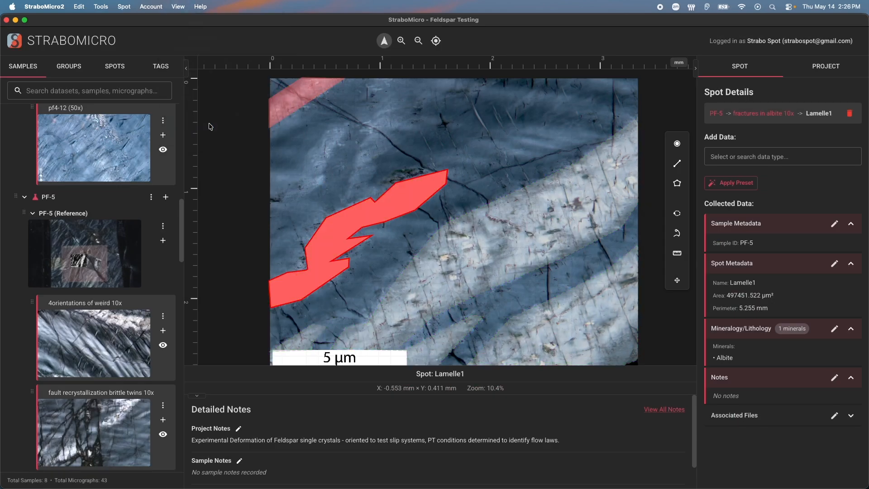
Open the mineral color configuration and start changing the Albite global color
{"action": "right_click", "coordinate": [403, 207]}
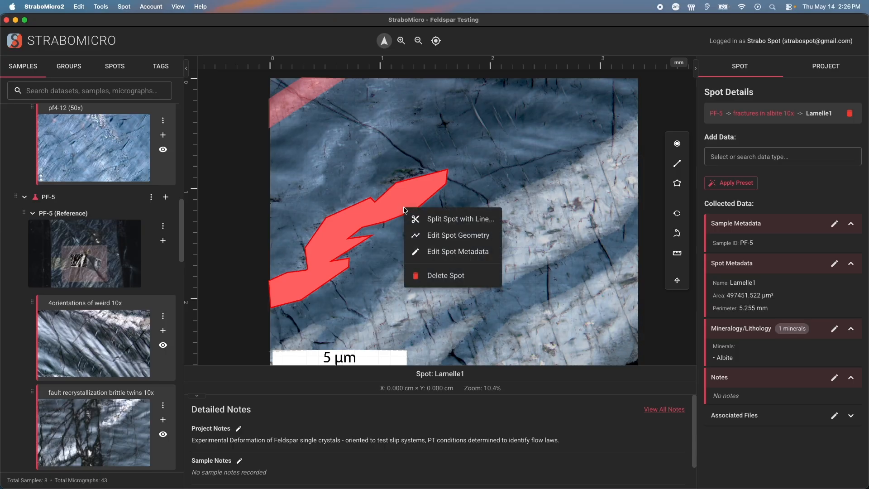
{"action": "left_click", "coordinate": [453, 174]}
{"action": "left_click", "coordinate": [130, 5]}
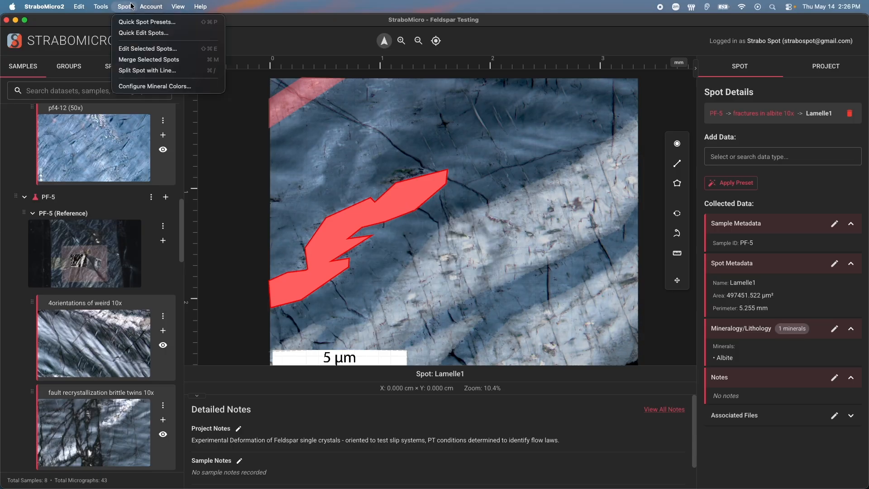
{"action": "left_click", "coordinate": [154, 86]}
{"action": "scroll", "coordinate": [409, 234], "scroll_direction": "down", "scroll_amount": 5}
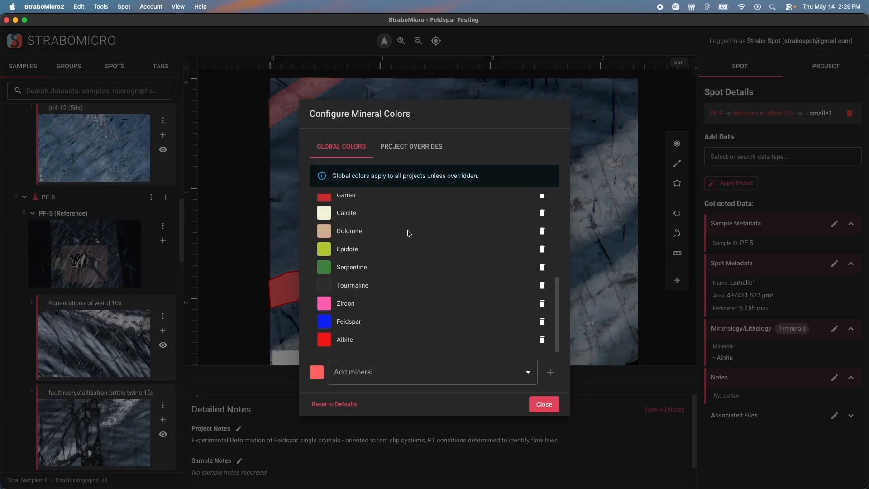
{"action": "left_click", "coordinate": [325, 344]}
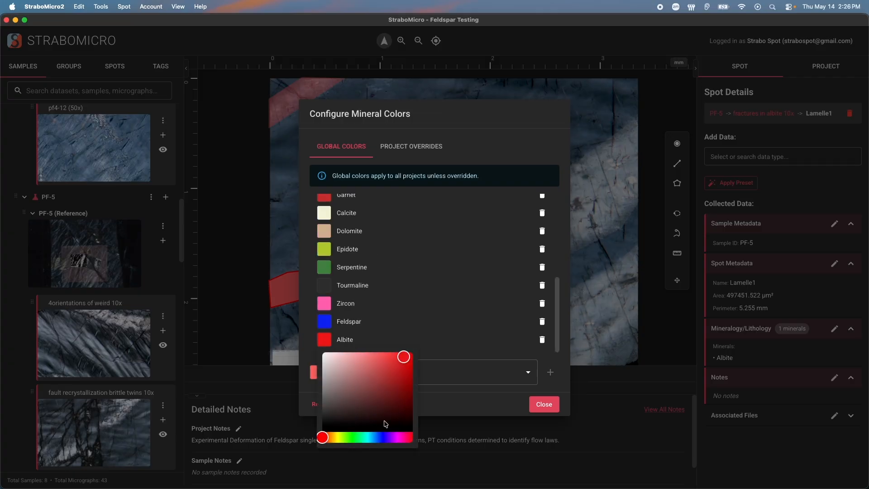